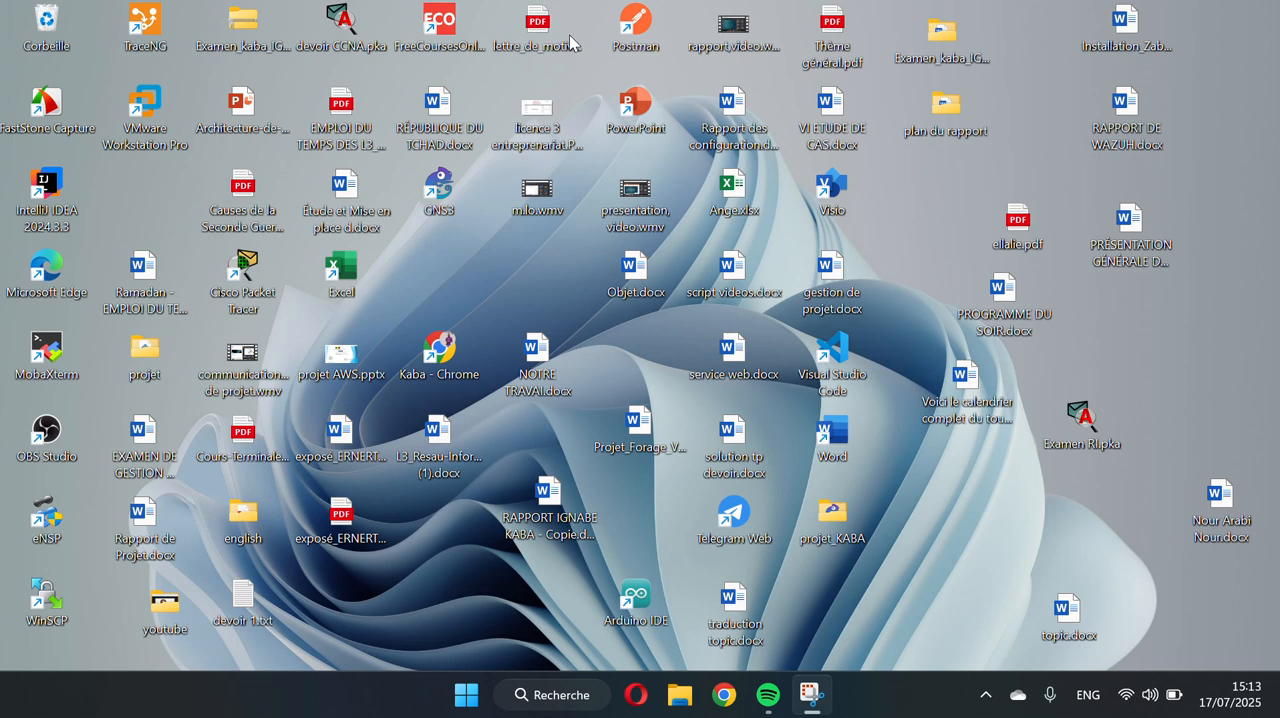
Open VMware Workstation Pro and start creating a new virtual machine
click(549, 703)
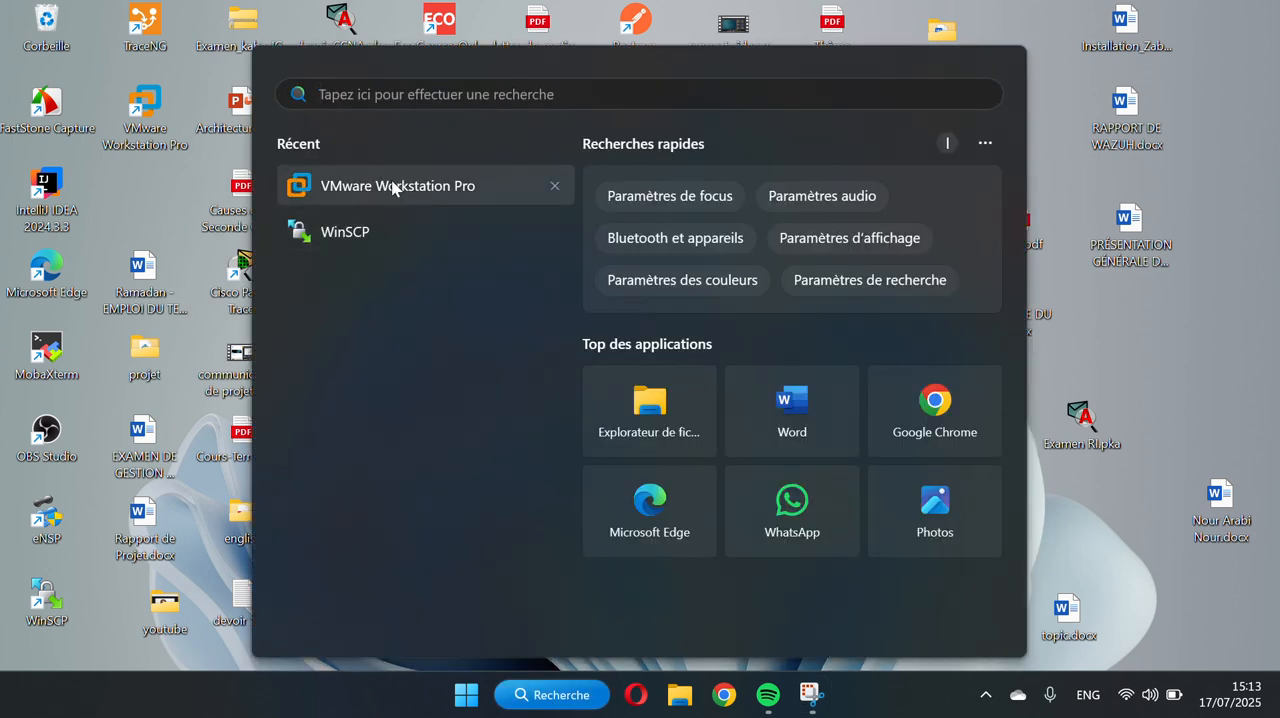
click(393, 187)
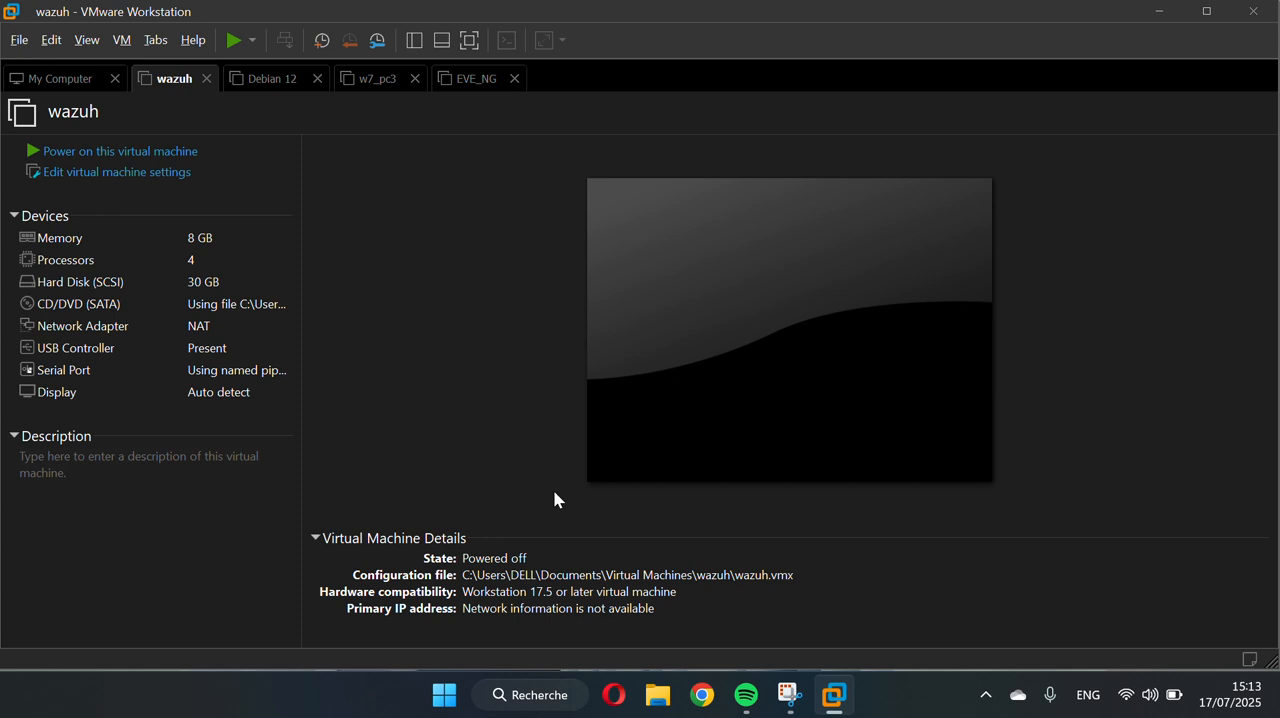
click(18, 44)
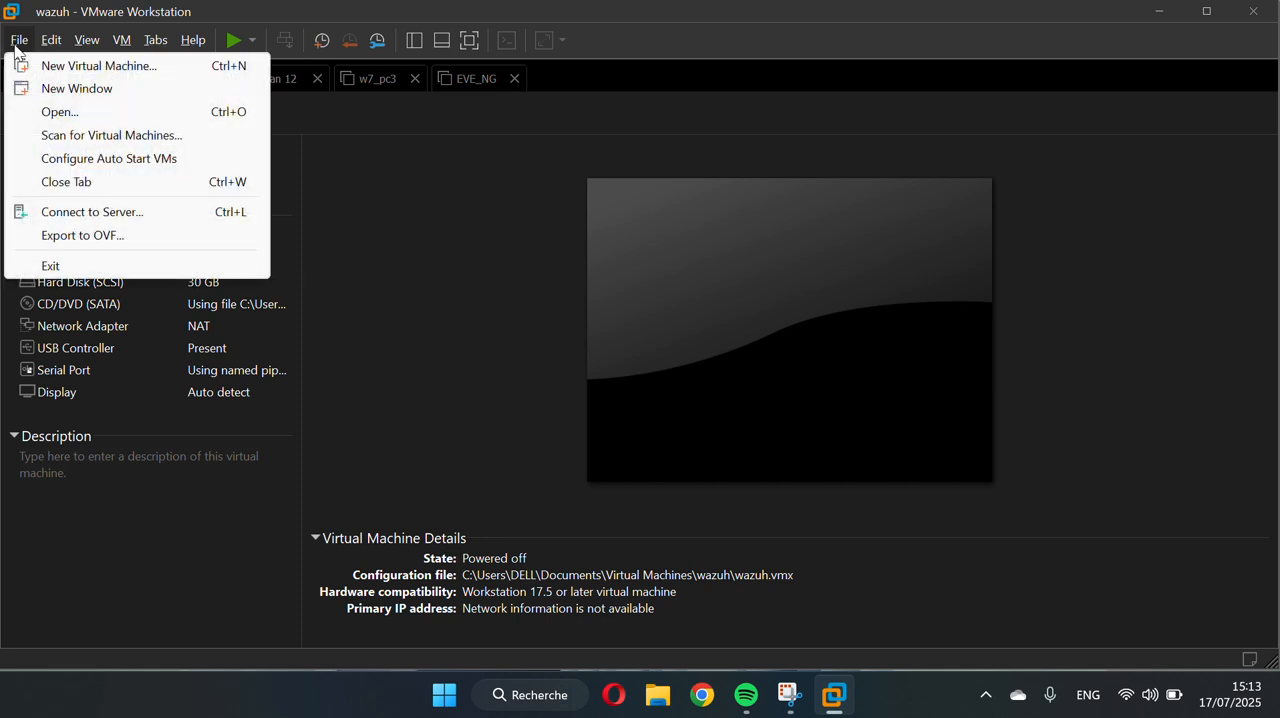
click(100, 68)
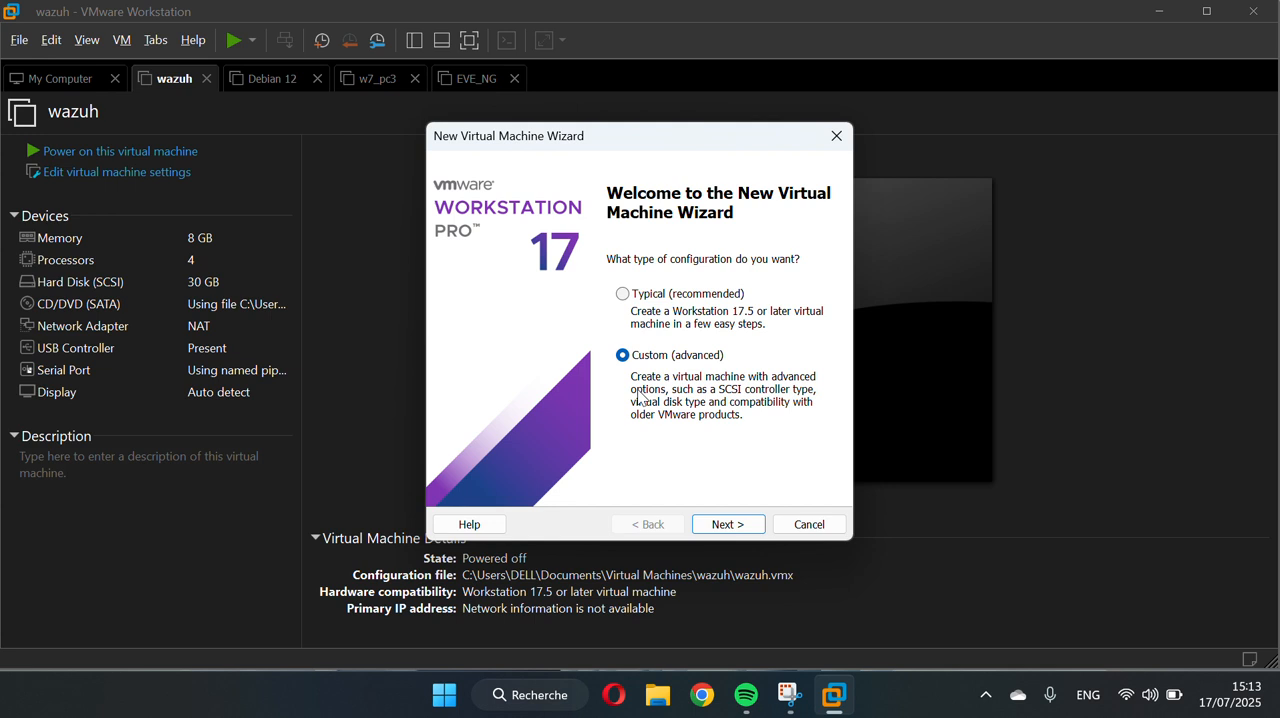
Choose the custom configuration with Workstation 17.5 or later compatibility, leaving the operating system installation for after creation
click(725, 525)
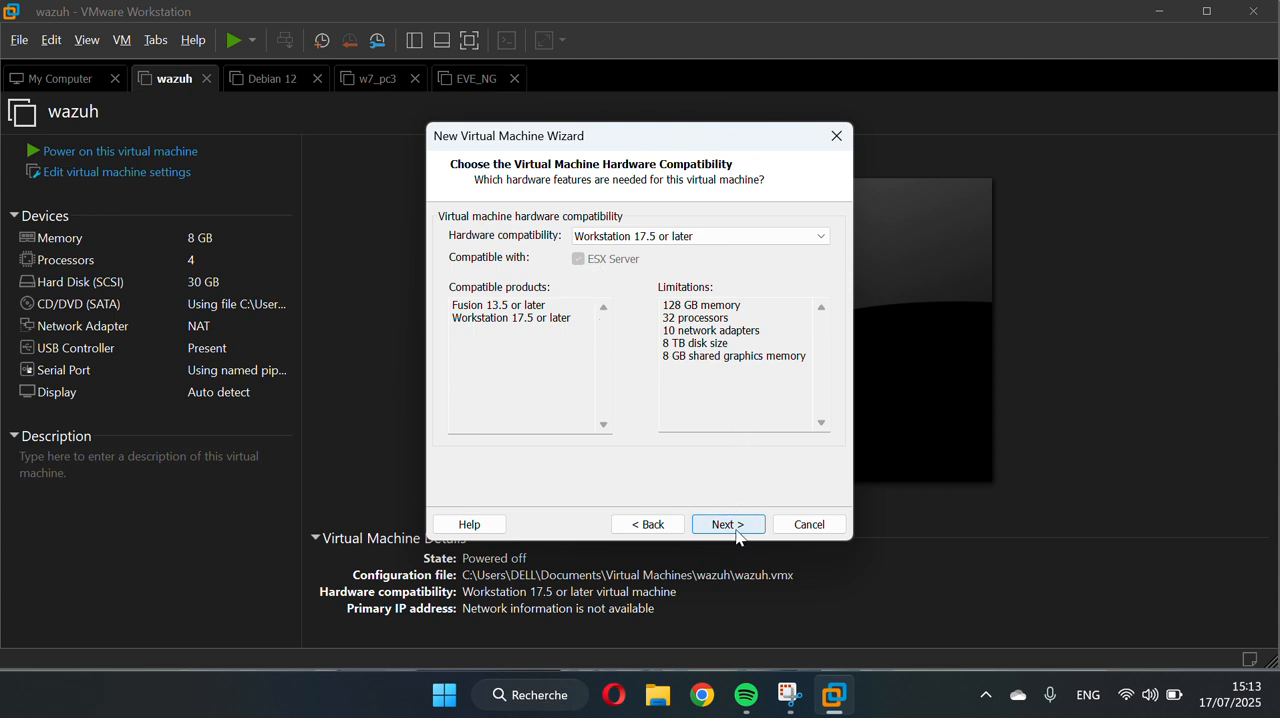
click(726, 525)
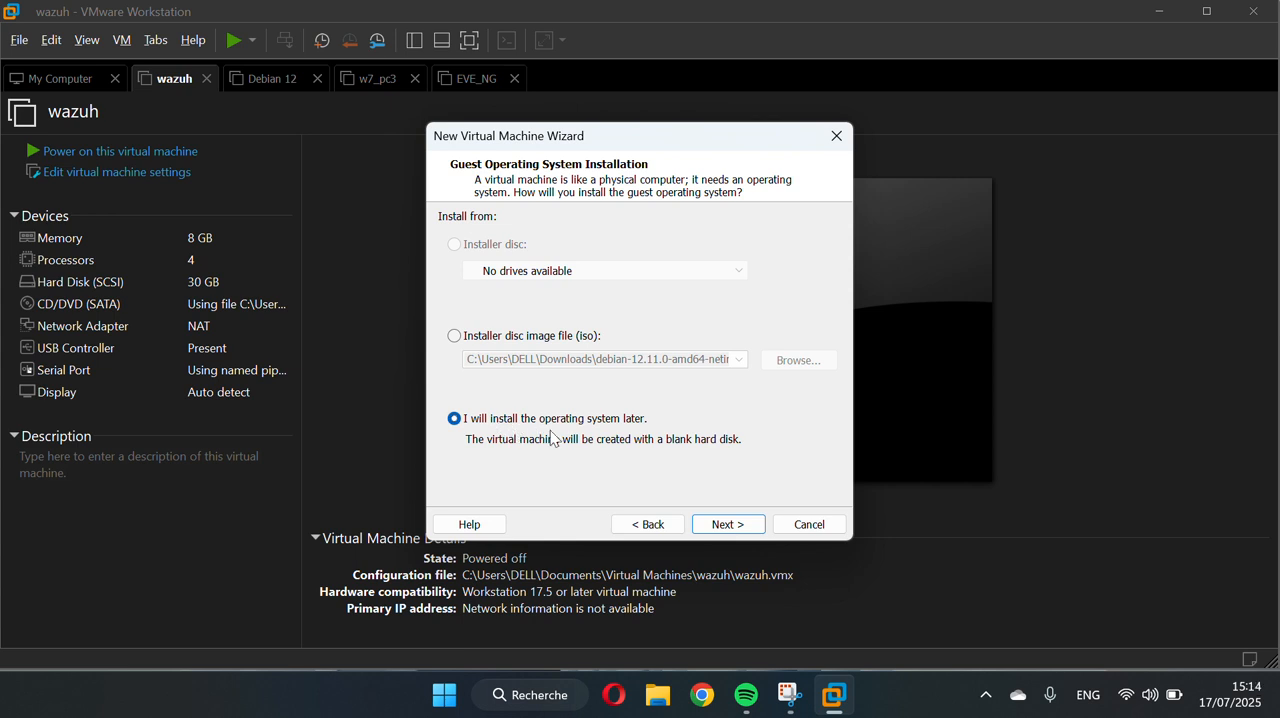
click(728, 524)
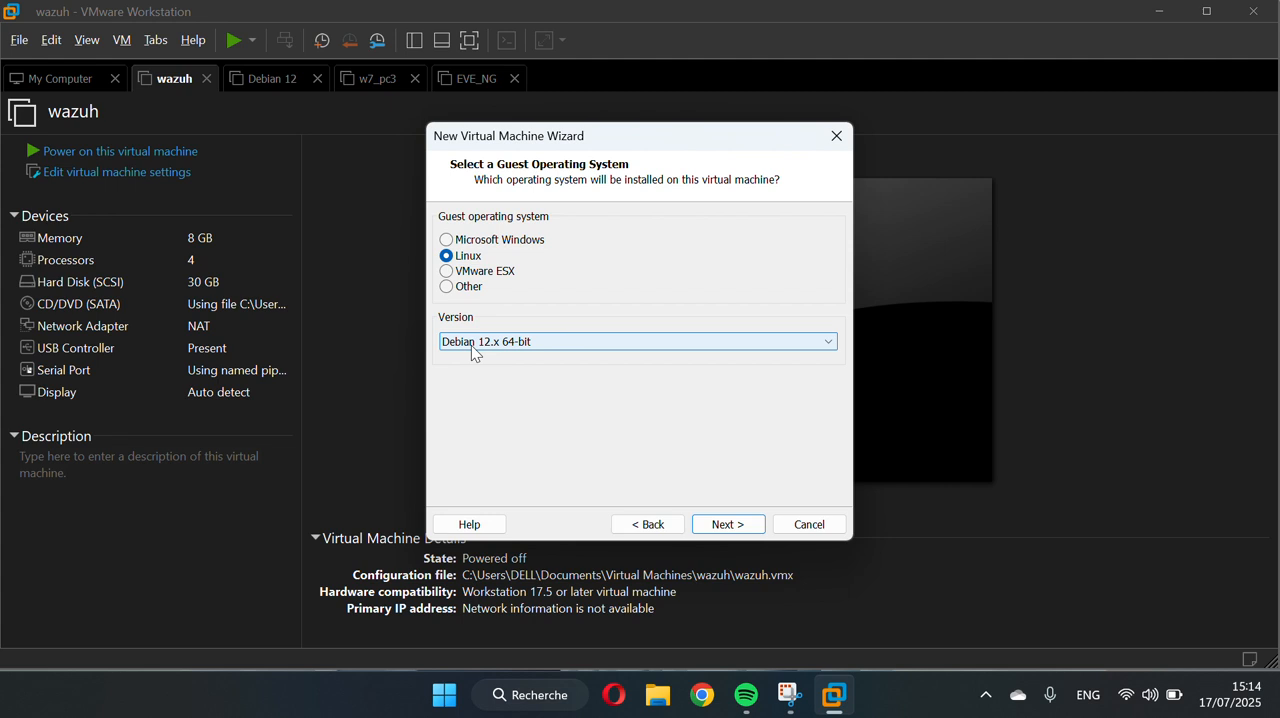
Choose Linux as the guest operating system with version Debian 12.x 64-bit
click(826, 341)
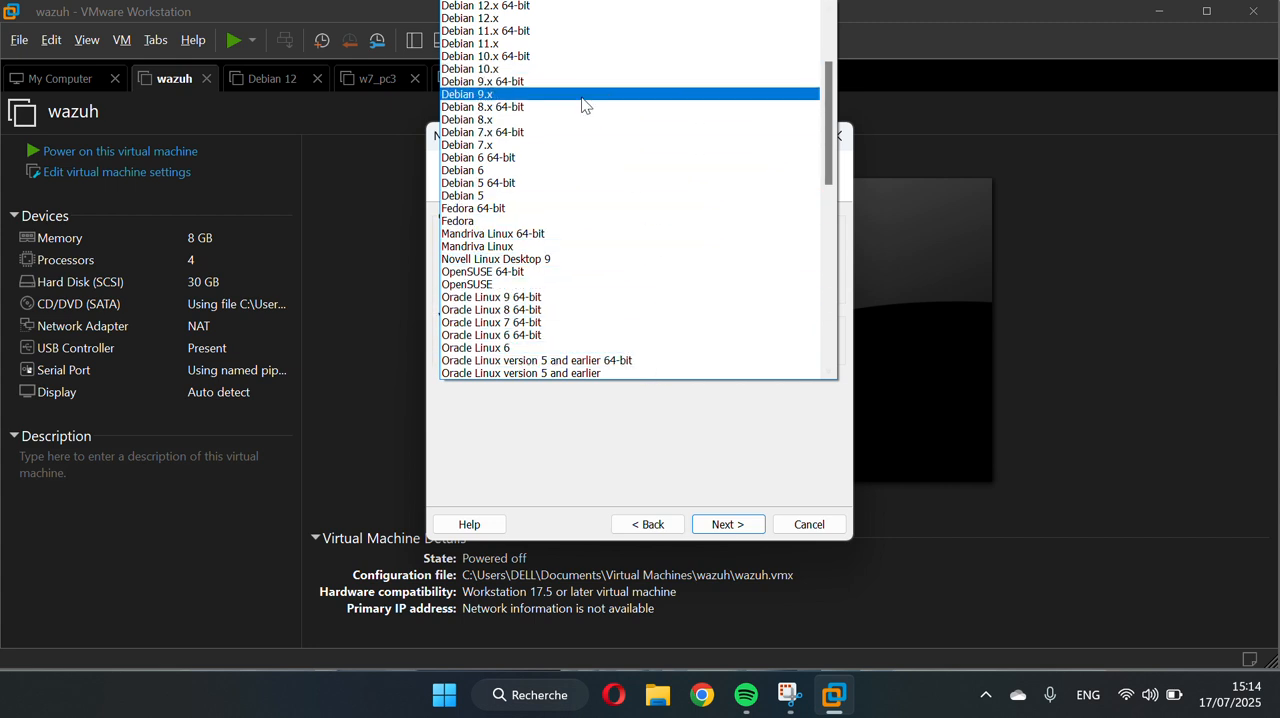
click(497, 6)
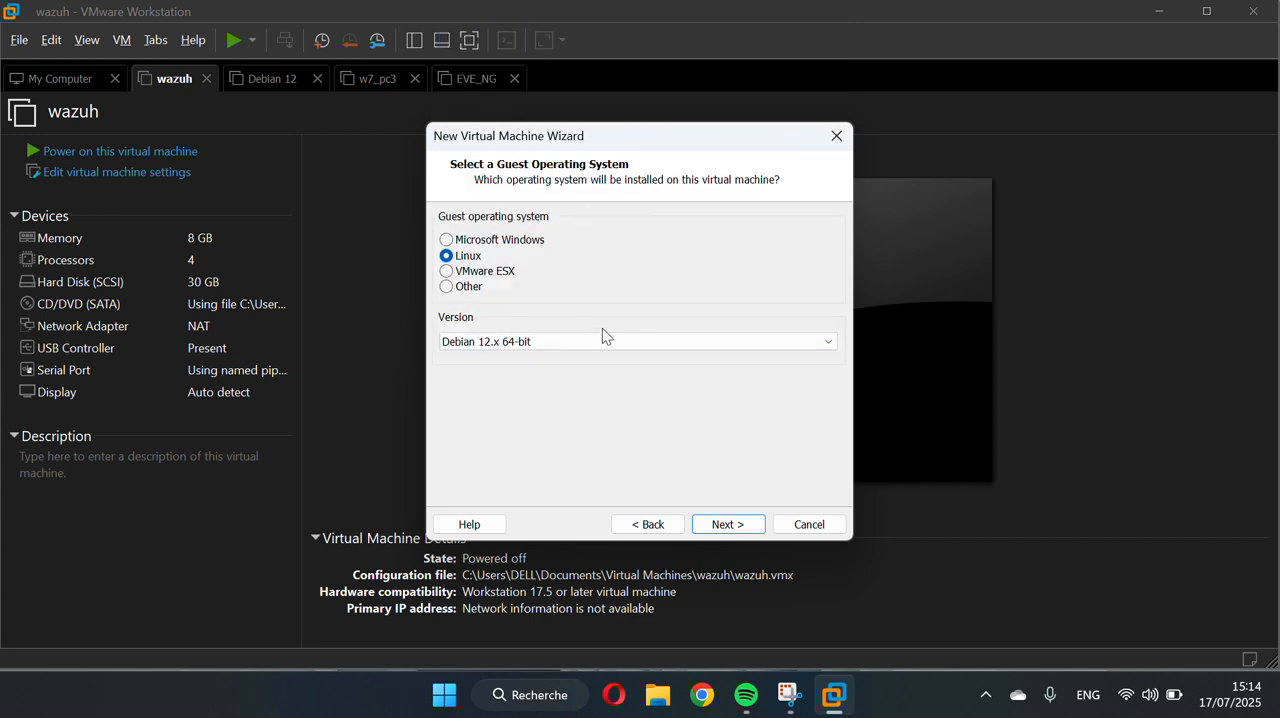
click(740, 531)
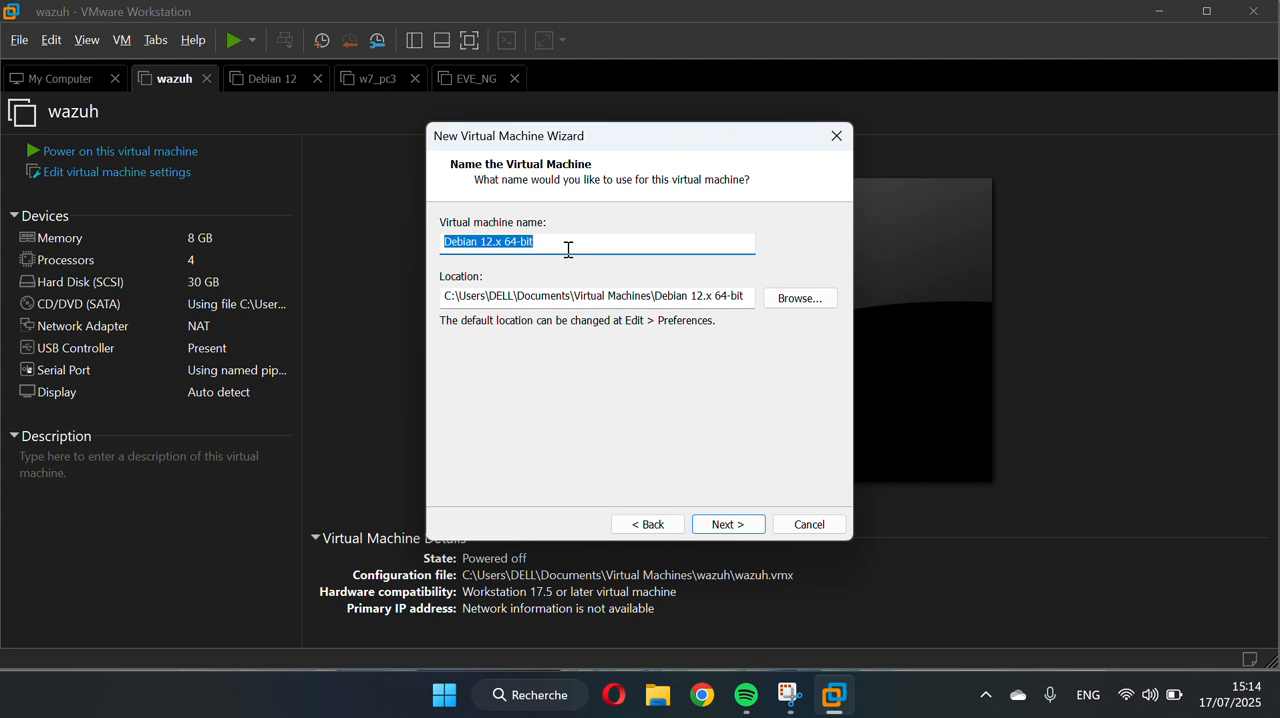
Name the virtual machine wazuh_ex and accept its default location
text(wa)
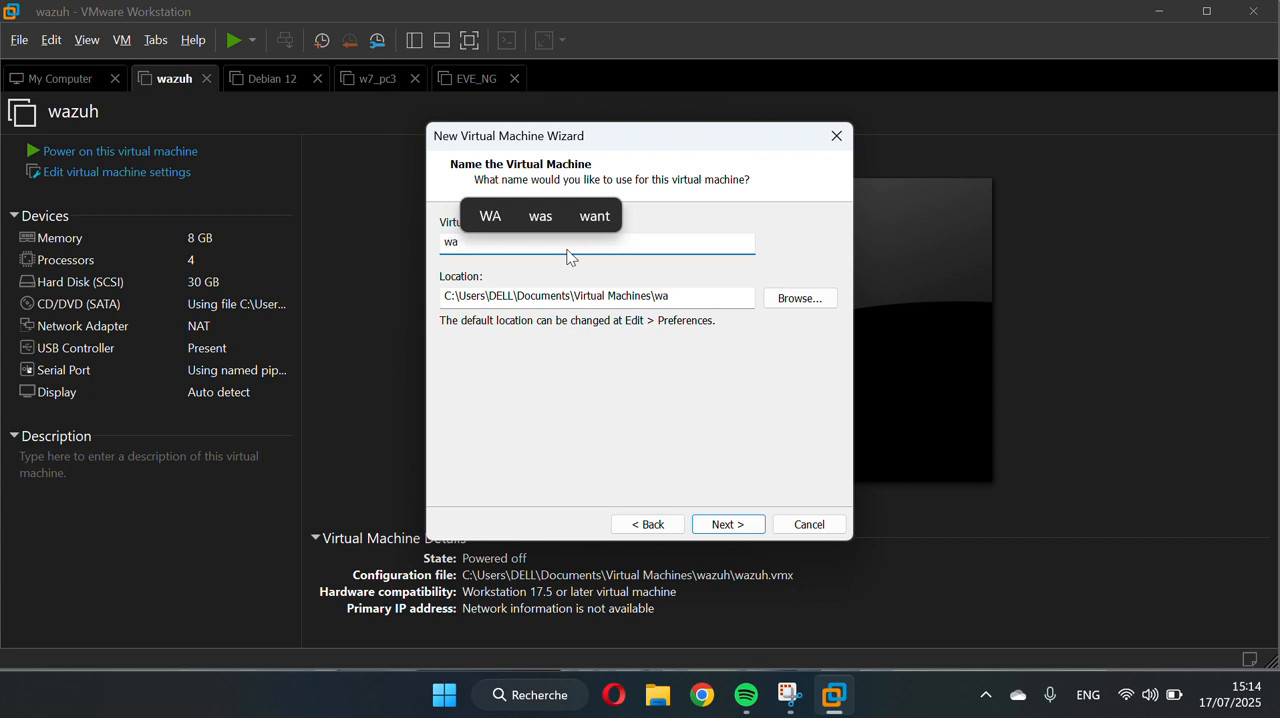
text(zuh_)
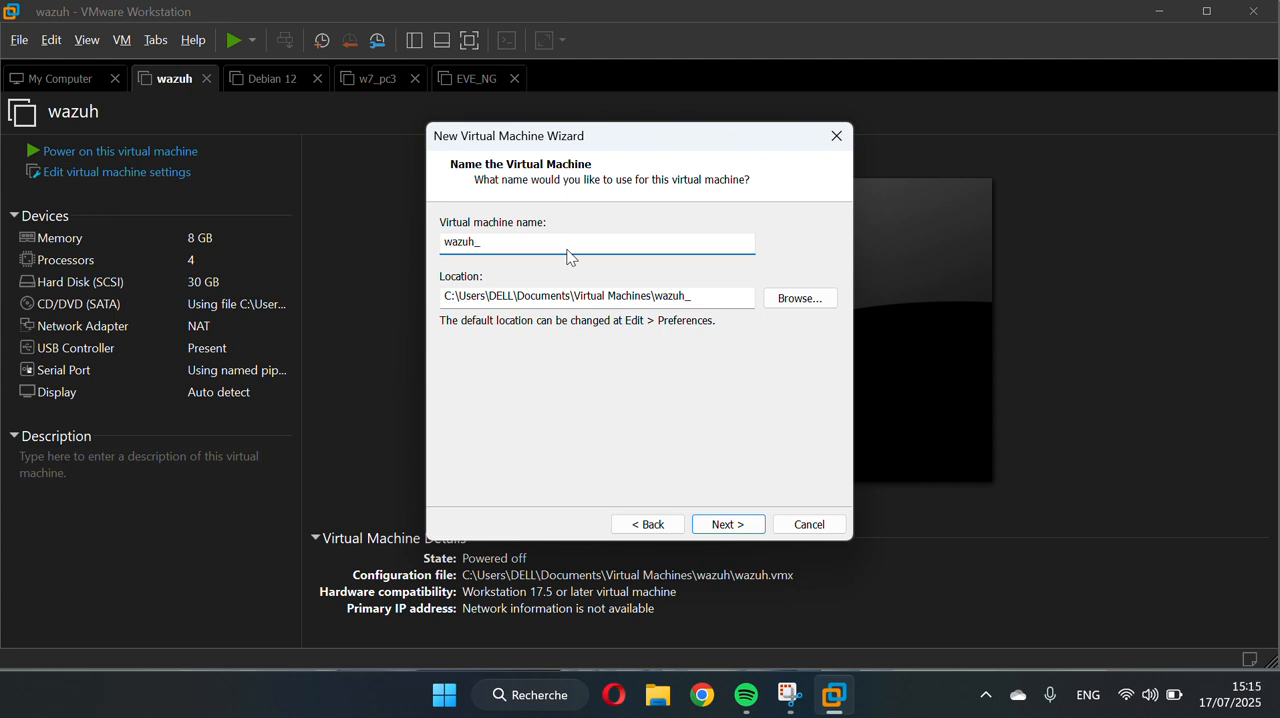
text(x)
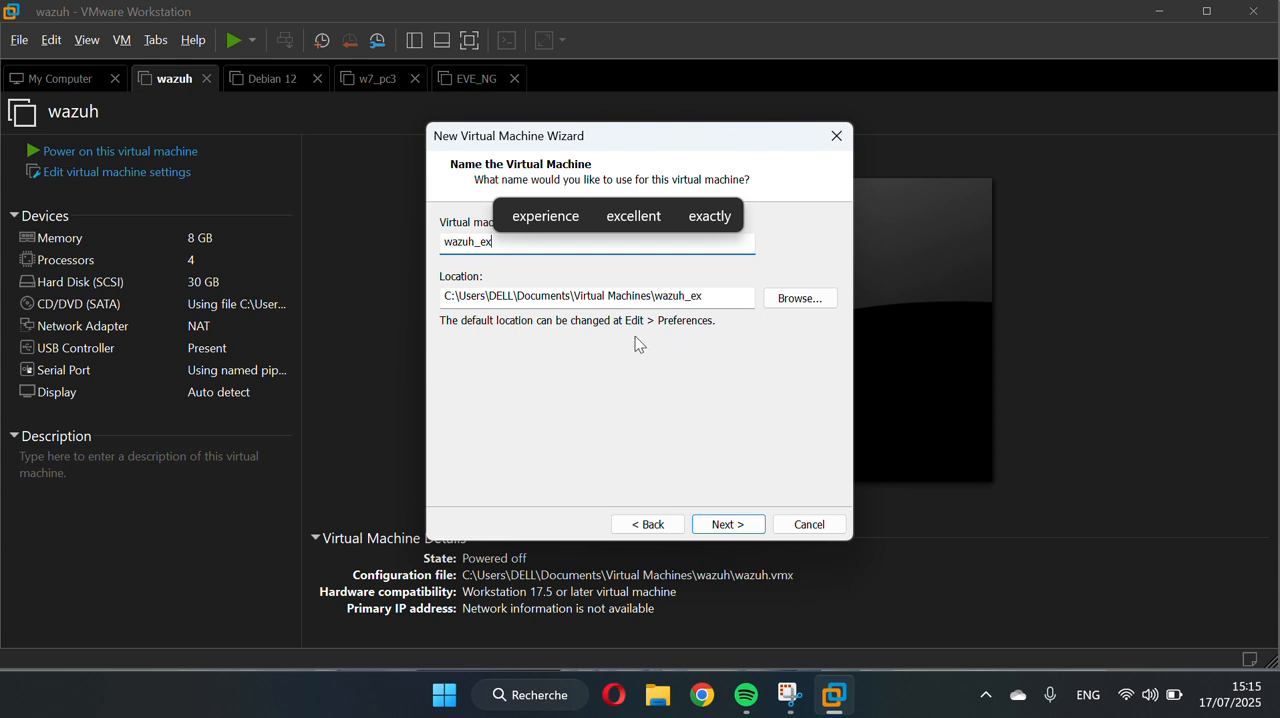
click(726, 526)
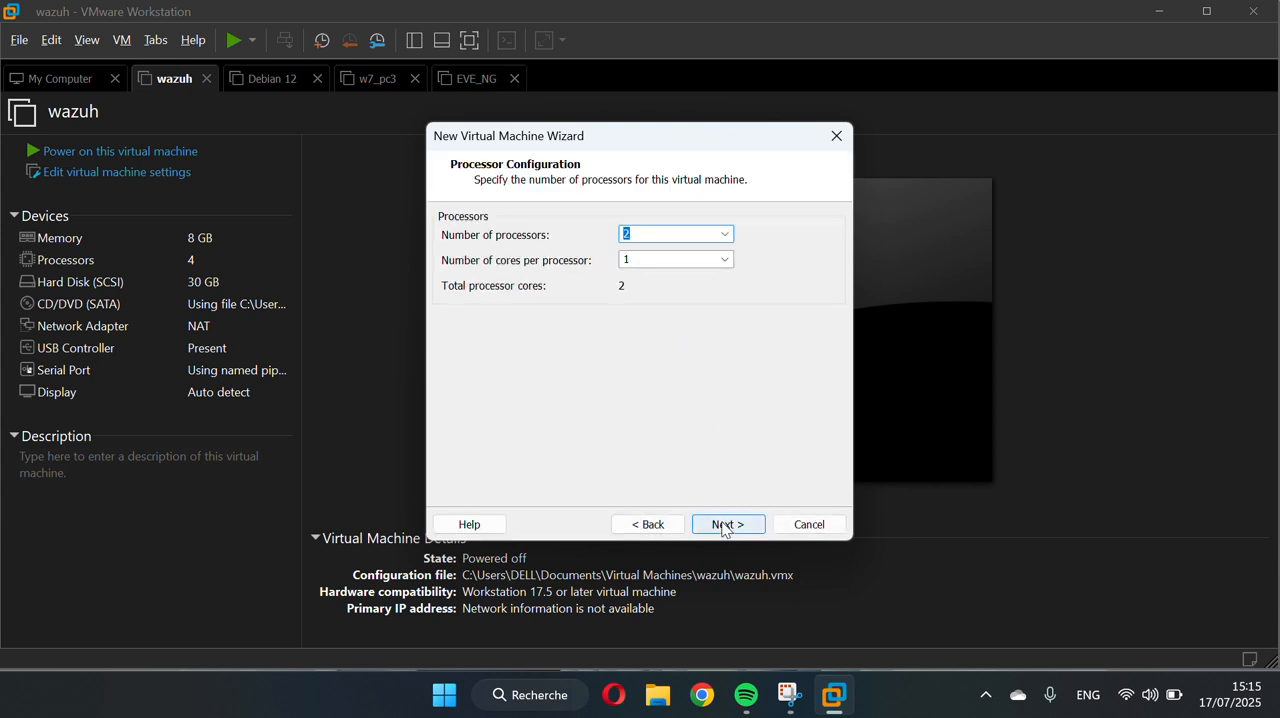
Give the virtual machine 2 processors with 2 cores each and 8192 MB of memory
click(727, 261)
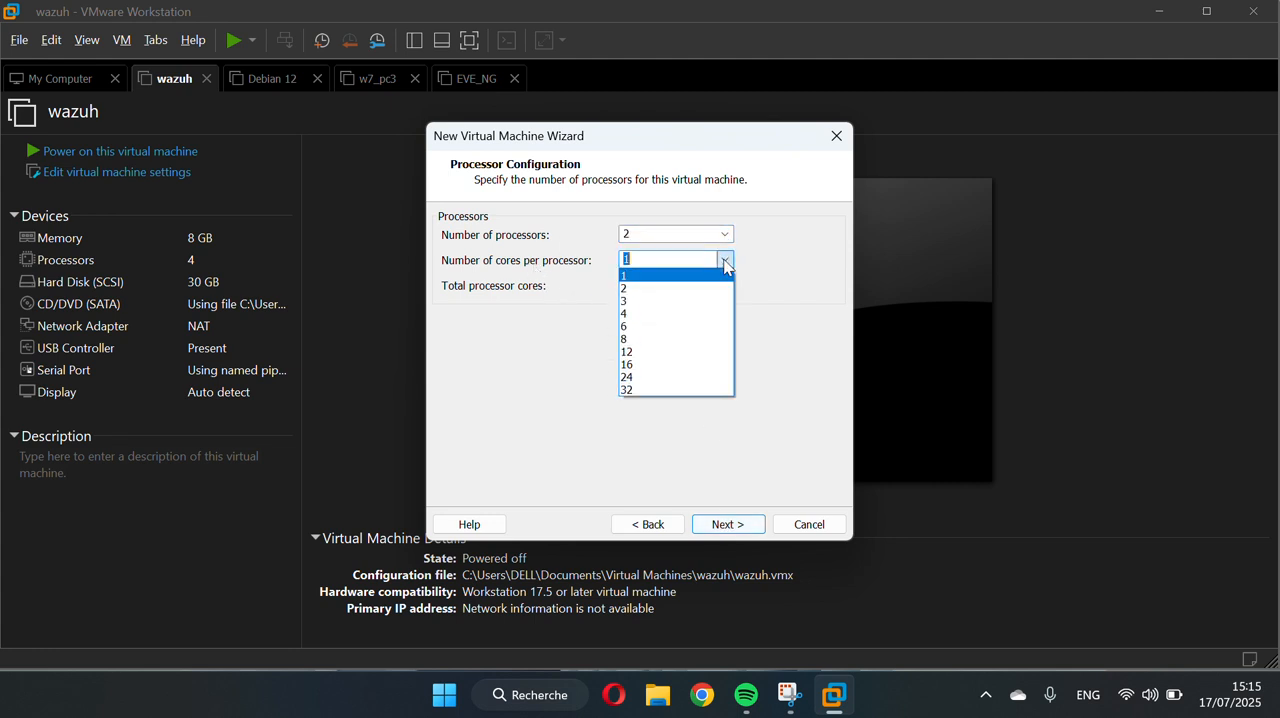
click(703, 289)
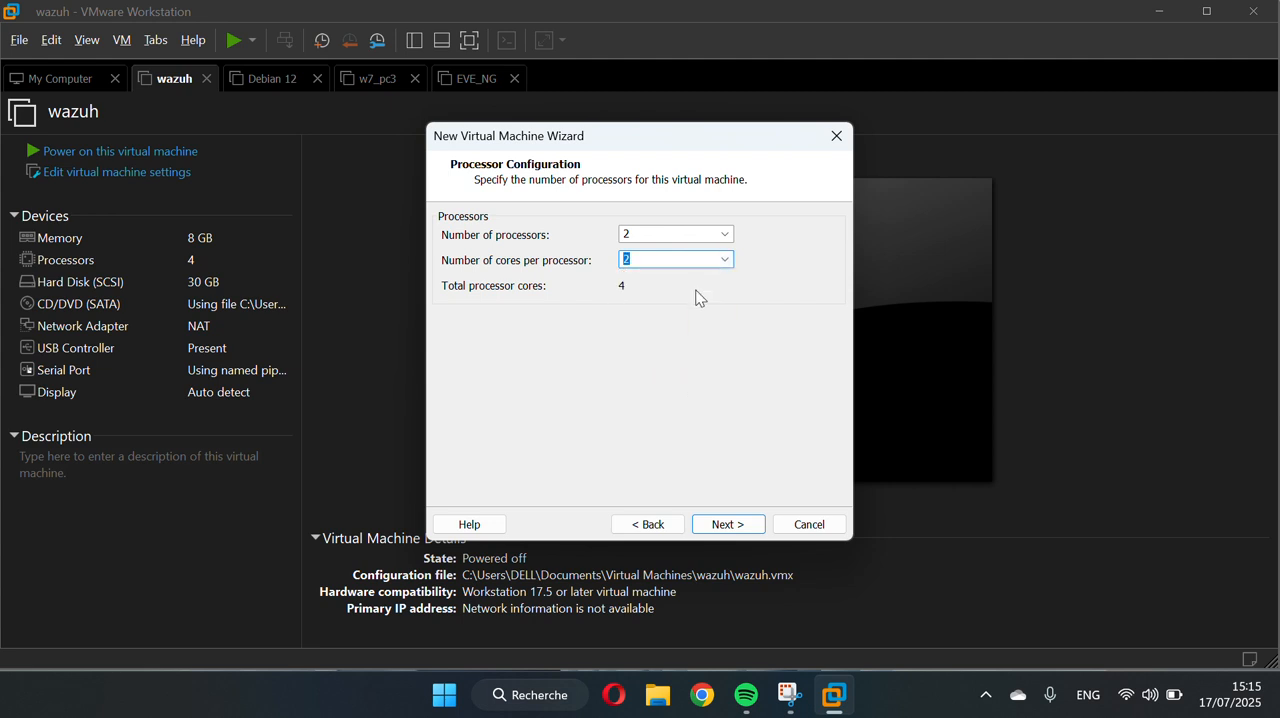
click(727, 525)
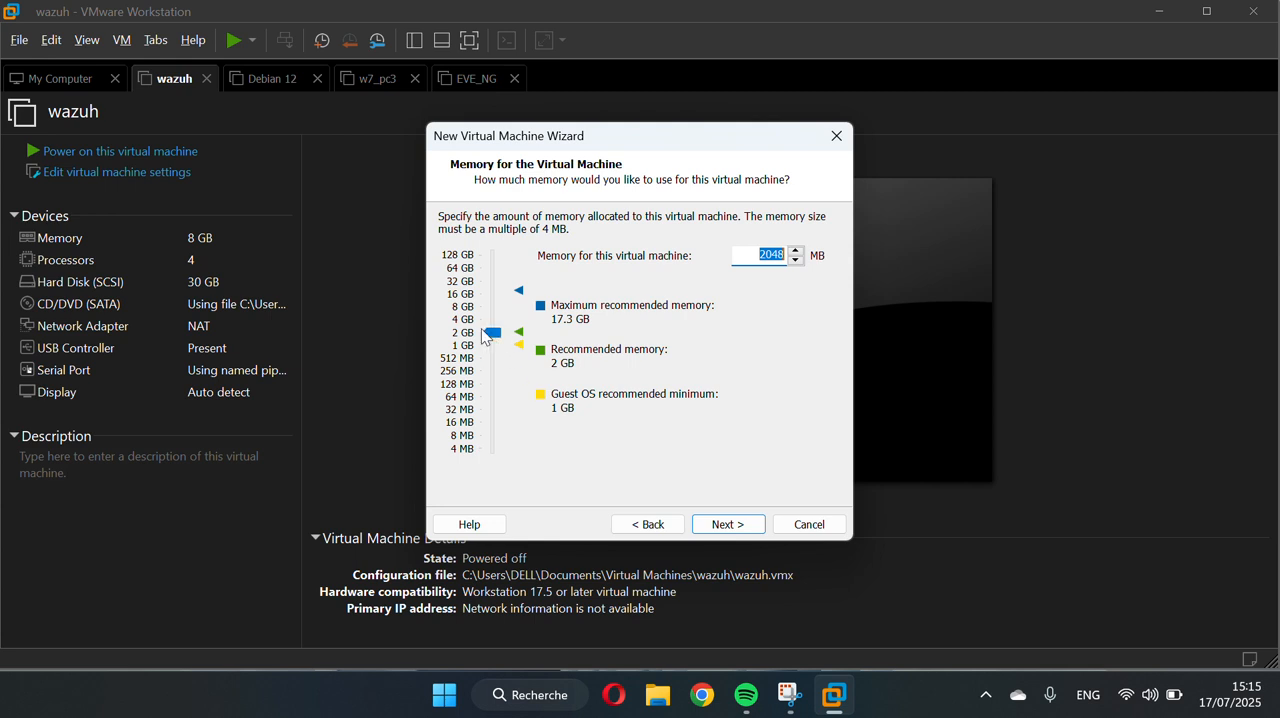
drag(490, 334, 491, 318)
click(722, 525)
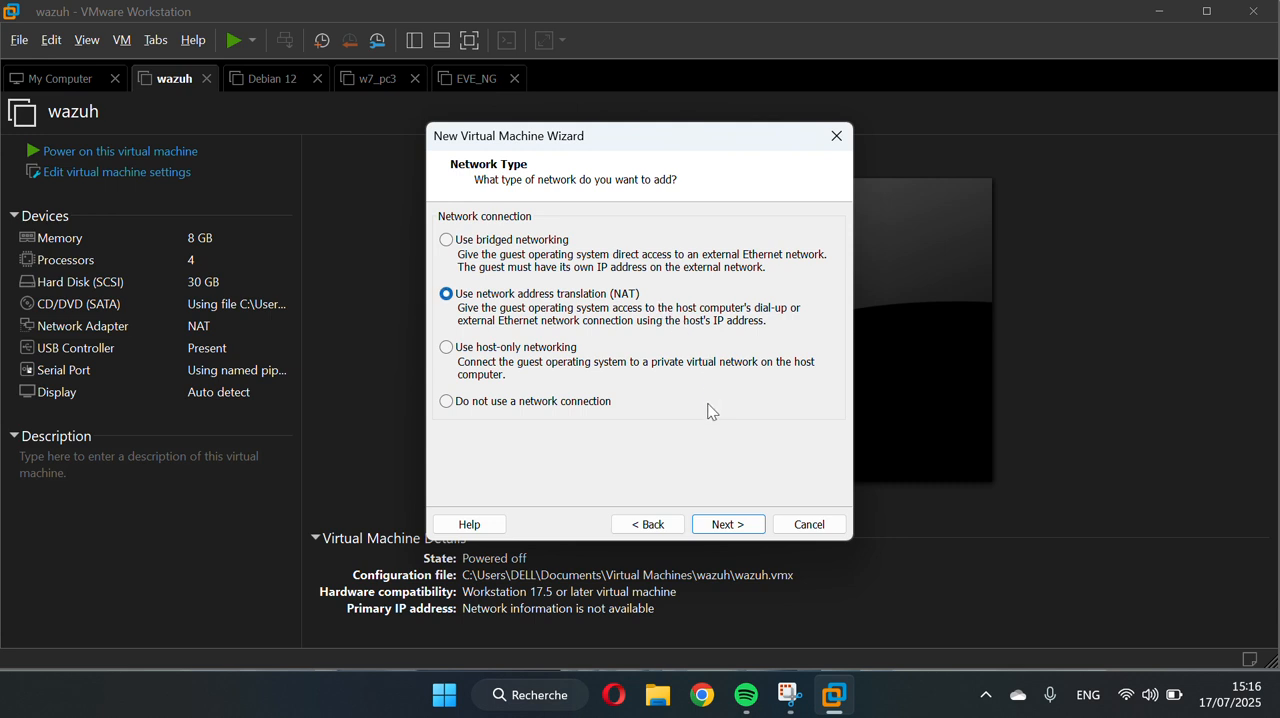
Accept NAT networking and the LSI Logic controller, and choose a new virtual disk of type SCSI
click(728, 524)
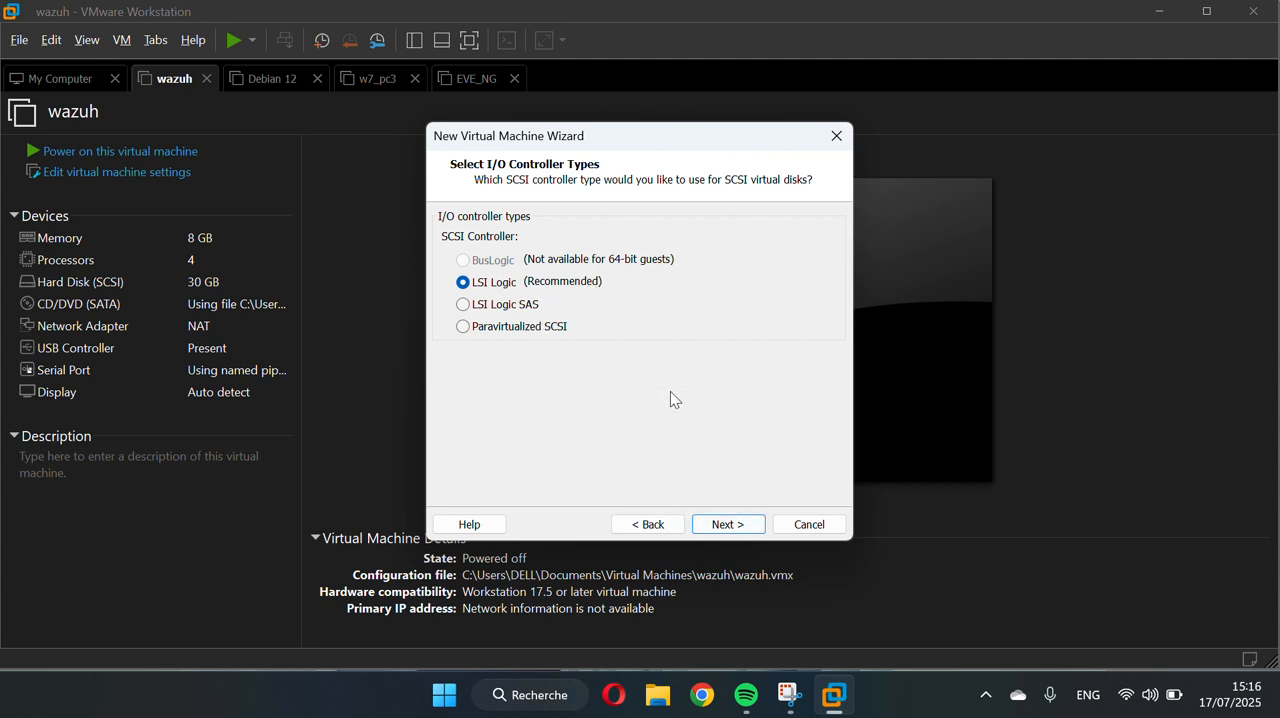
click(731, 532)
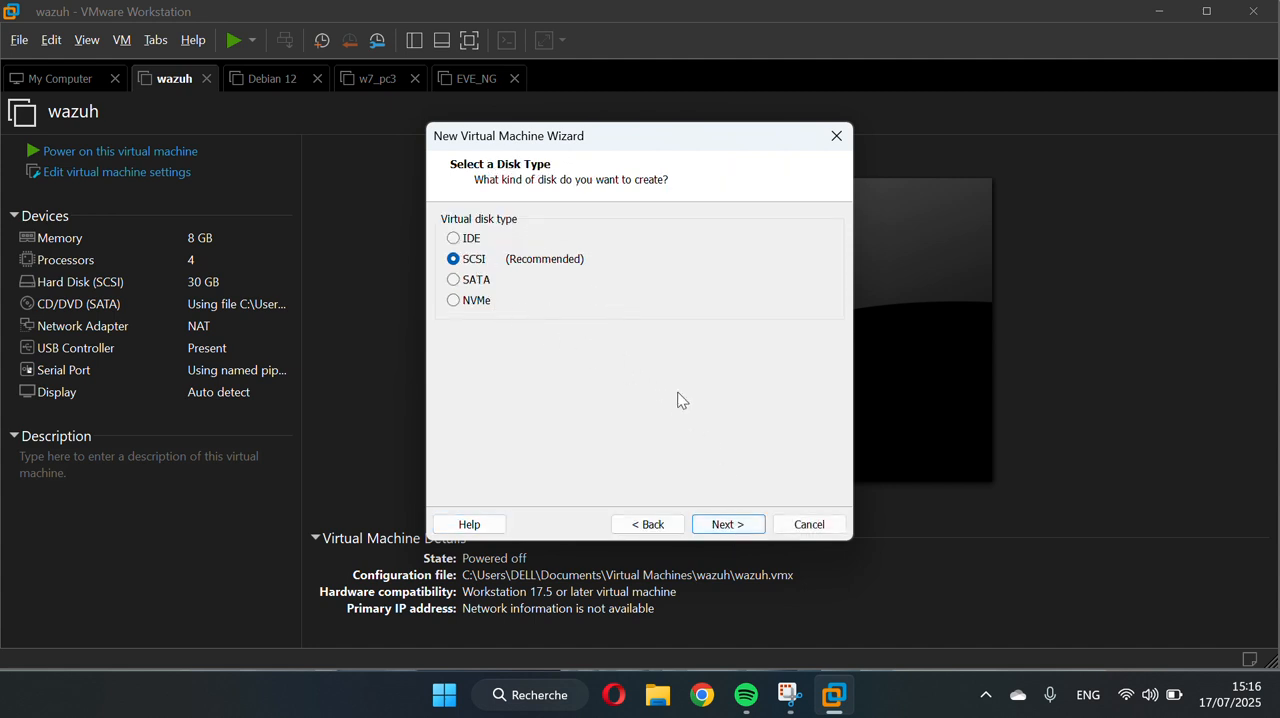
click(731, 526)
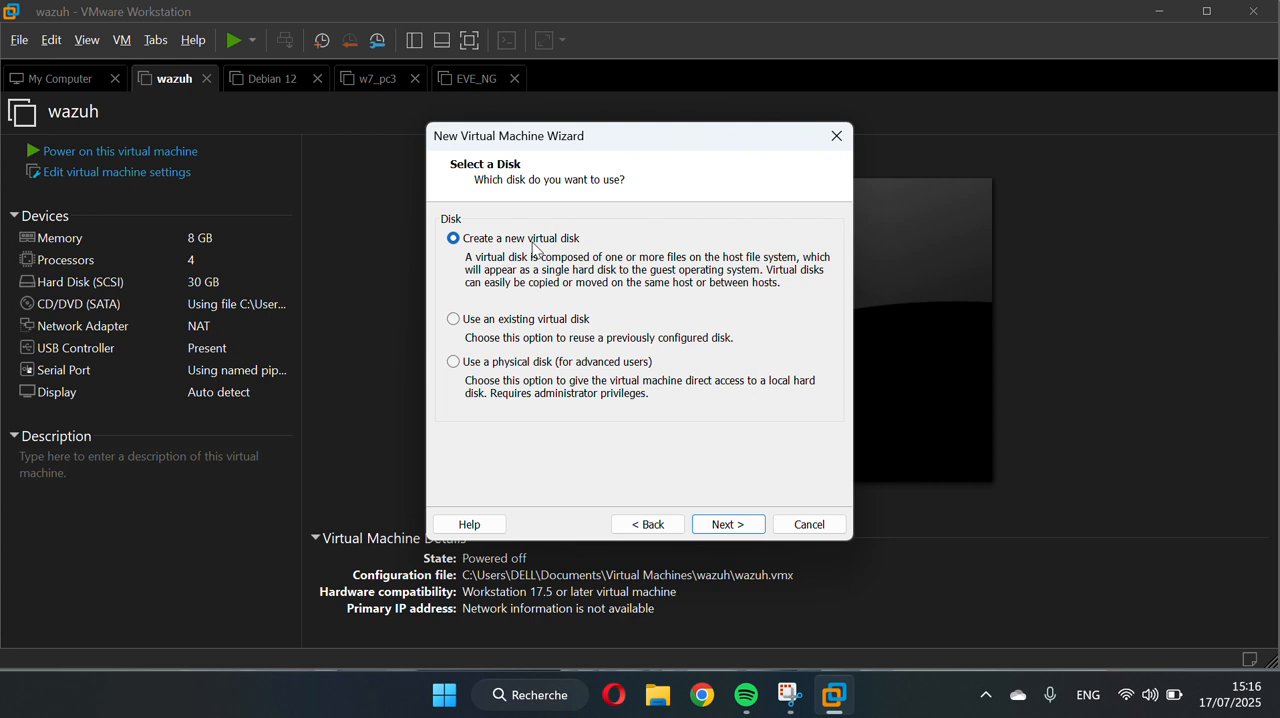
click(735, 526)
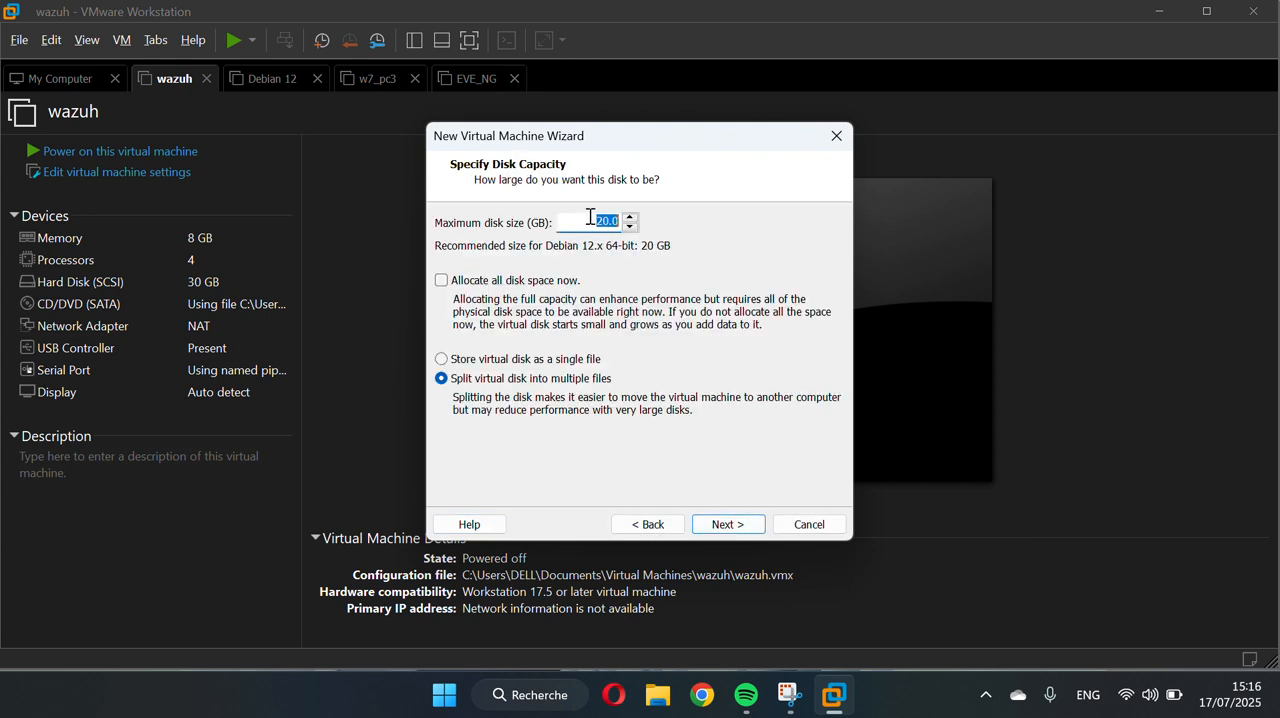
Set the maximum disk size to 30 GB, split into multiple files, and keep the disk file name wazuh_ex.vmdk
text(200)
key(BackSpace)
text(30)
click(730, 528)
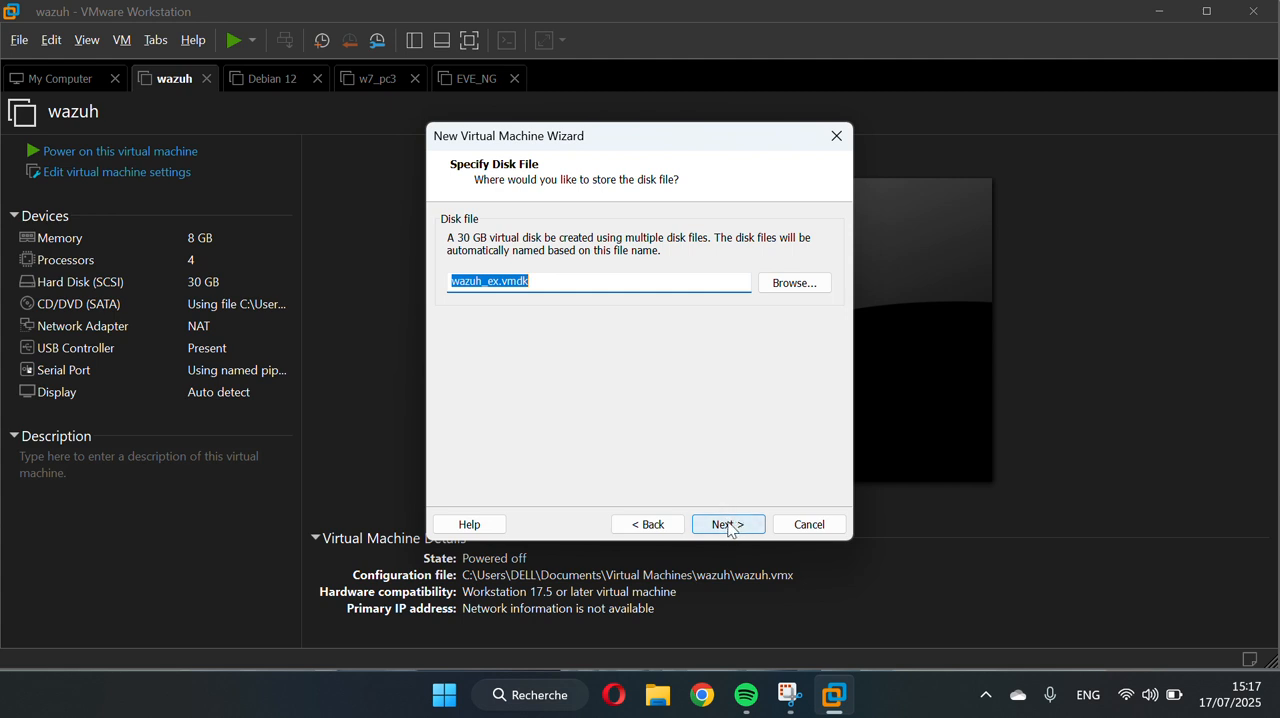
click(729, 524)
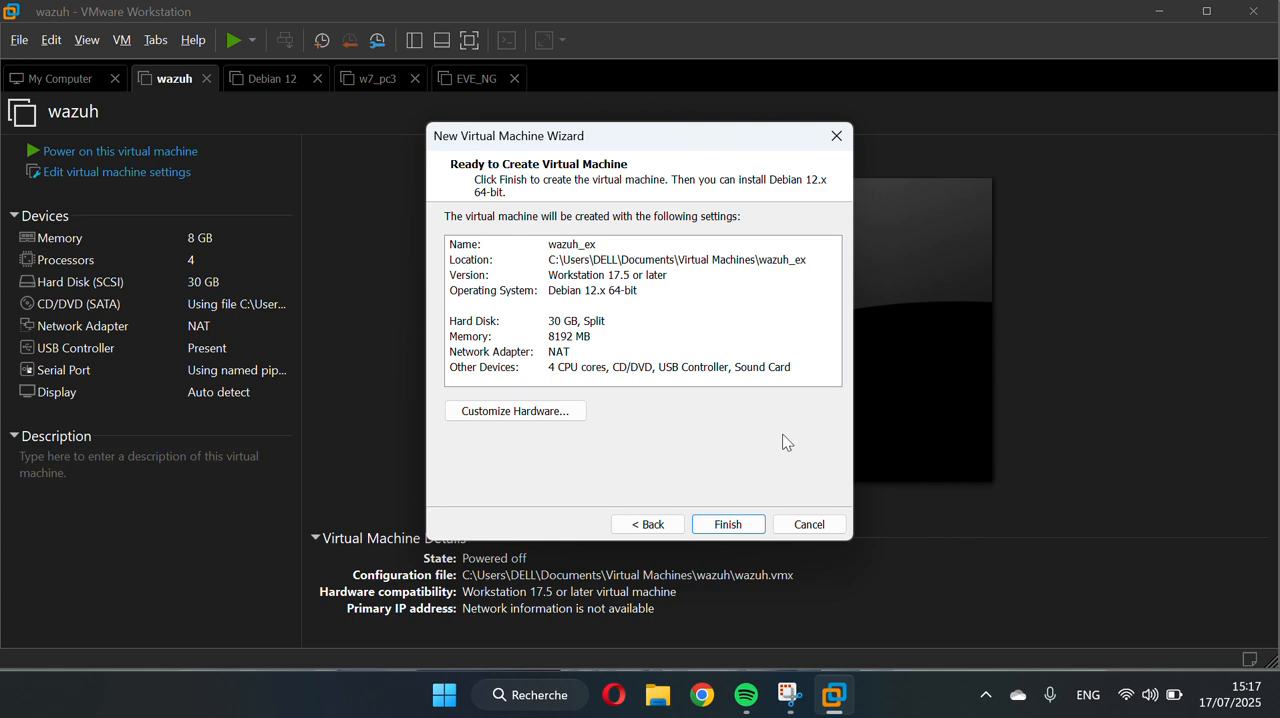
Customize the hardware so the CD/DVD drive uses the ISO image debian-12.11.0-amd64-netinst.iso from the Downloads folder
click(488, 413)
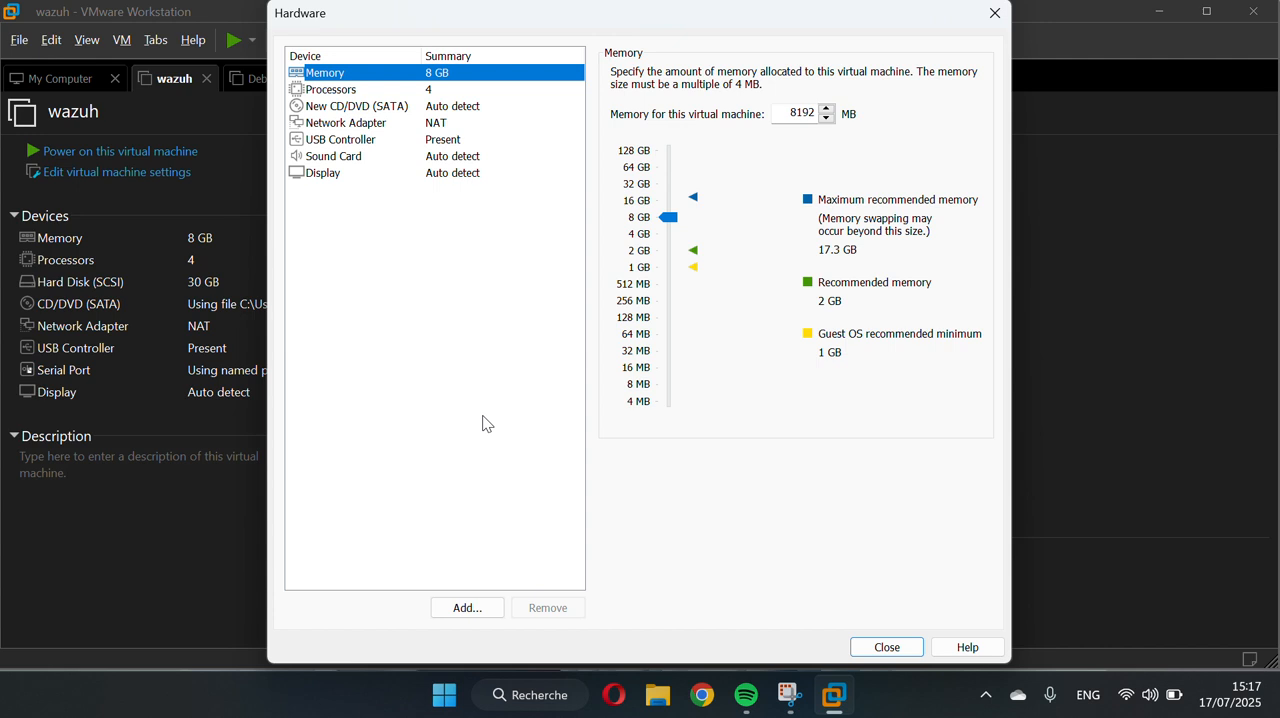
click(358, 125)
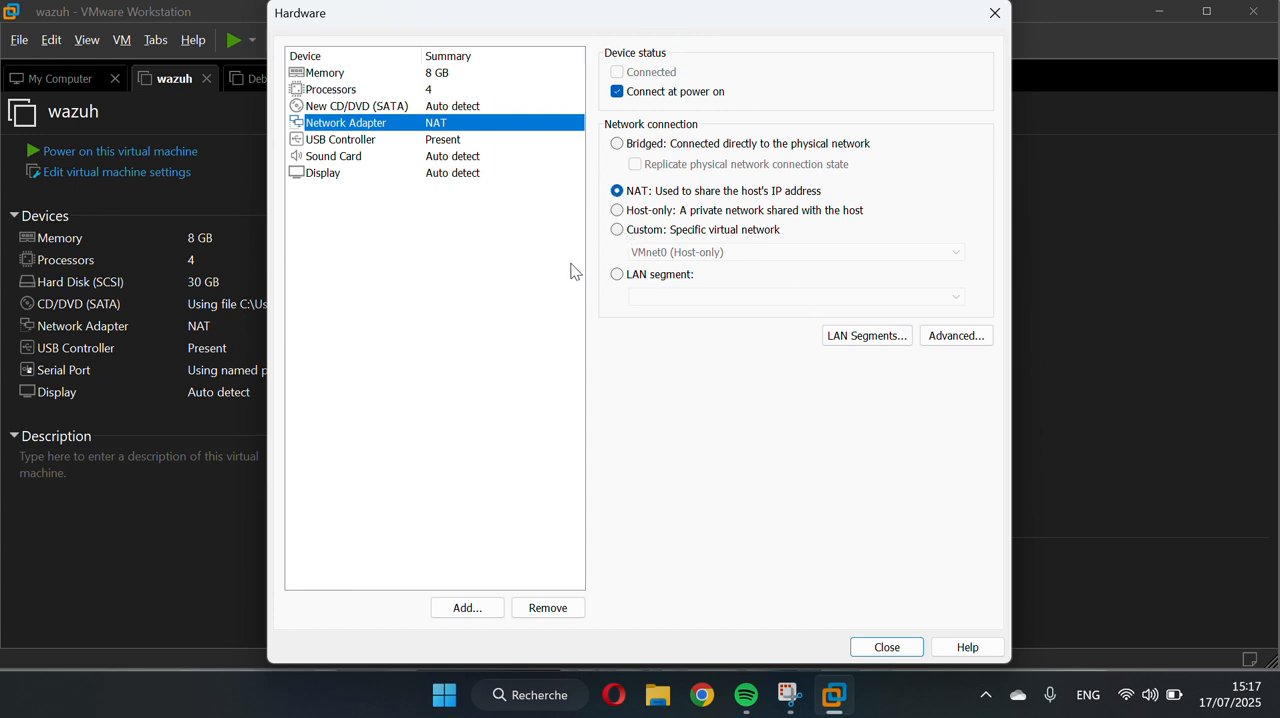
click(380, 107)
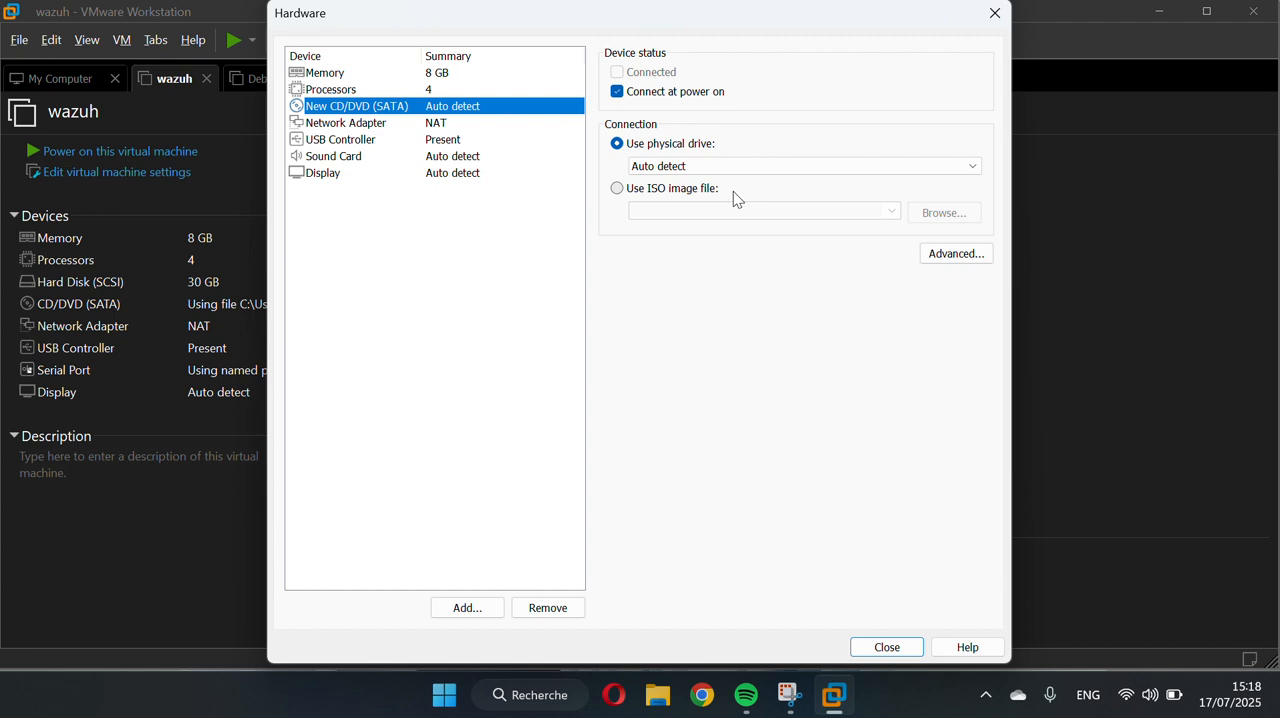
click(617, 190)
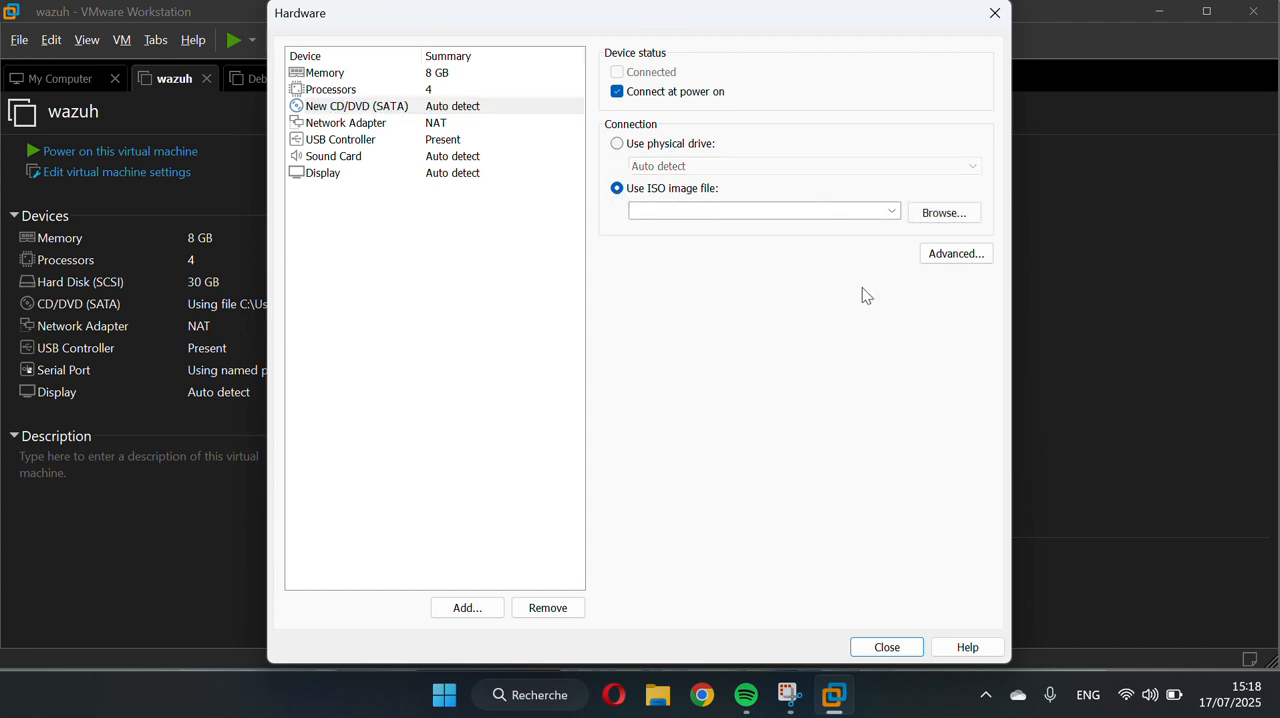
click(945, 213)
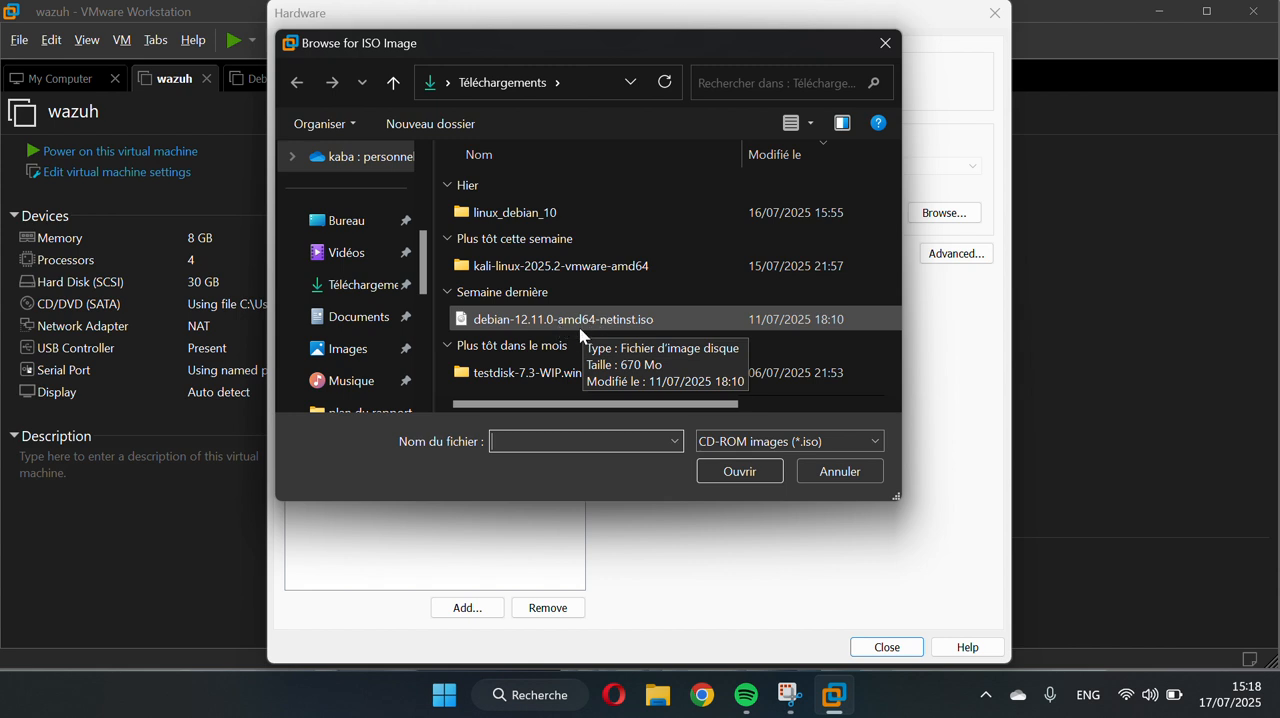
click(648, 328)
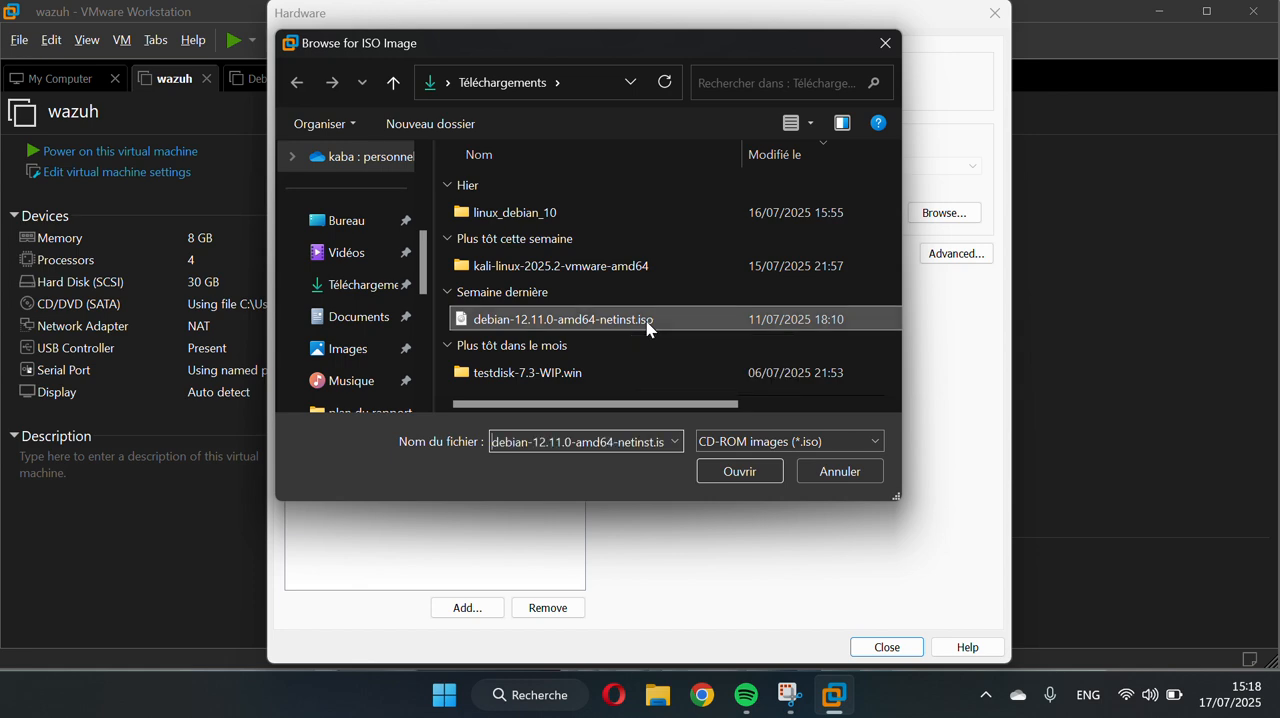
click(736, 482)
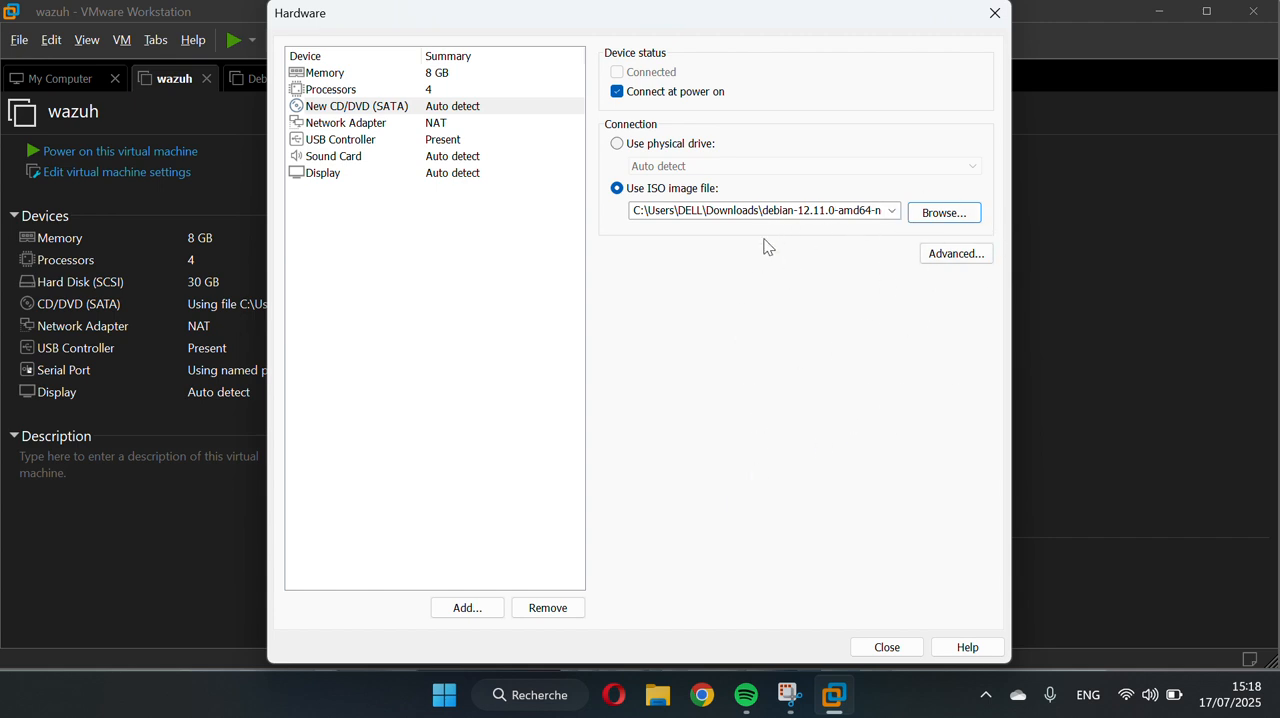
click(896, 649)
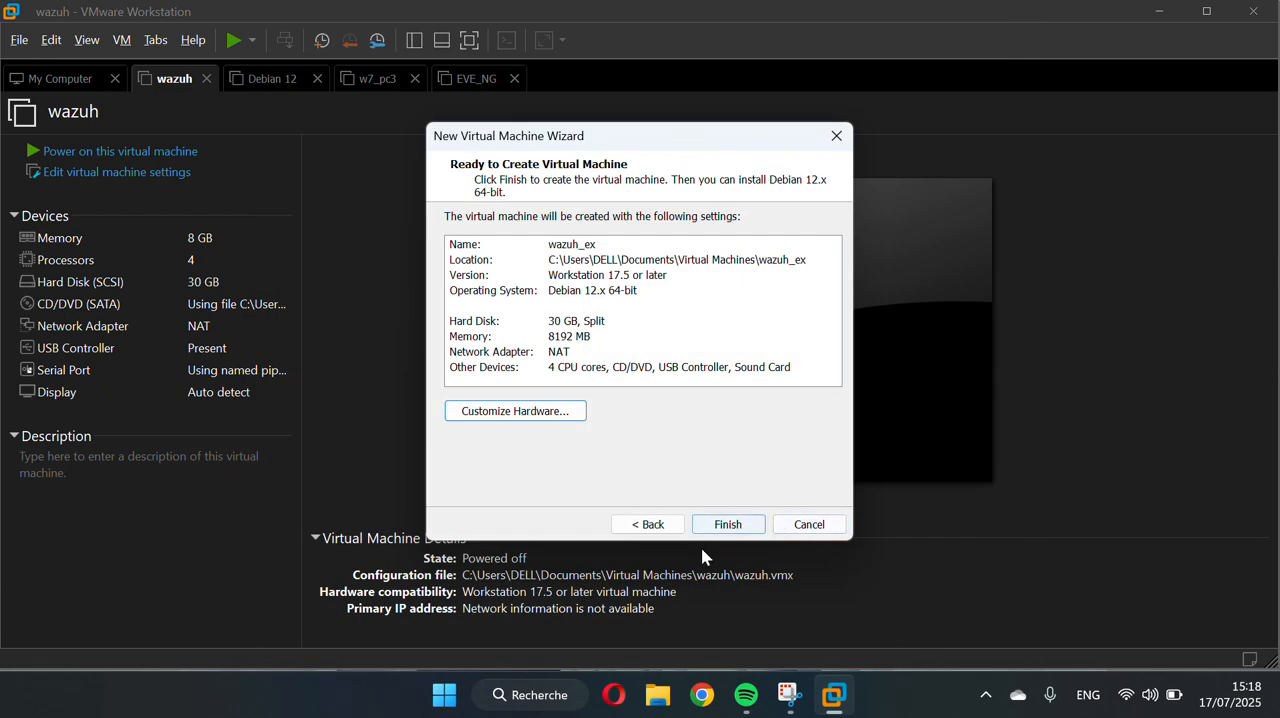
Finish creating the wazuh_ex virtual machine and power it on
click(729, 527)
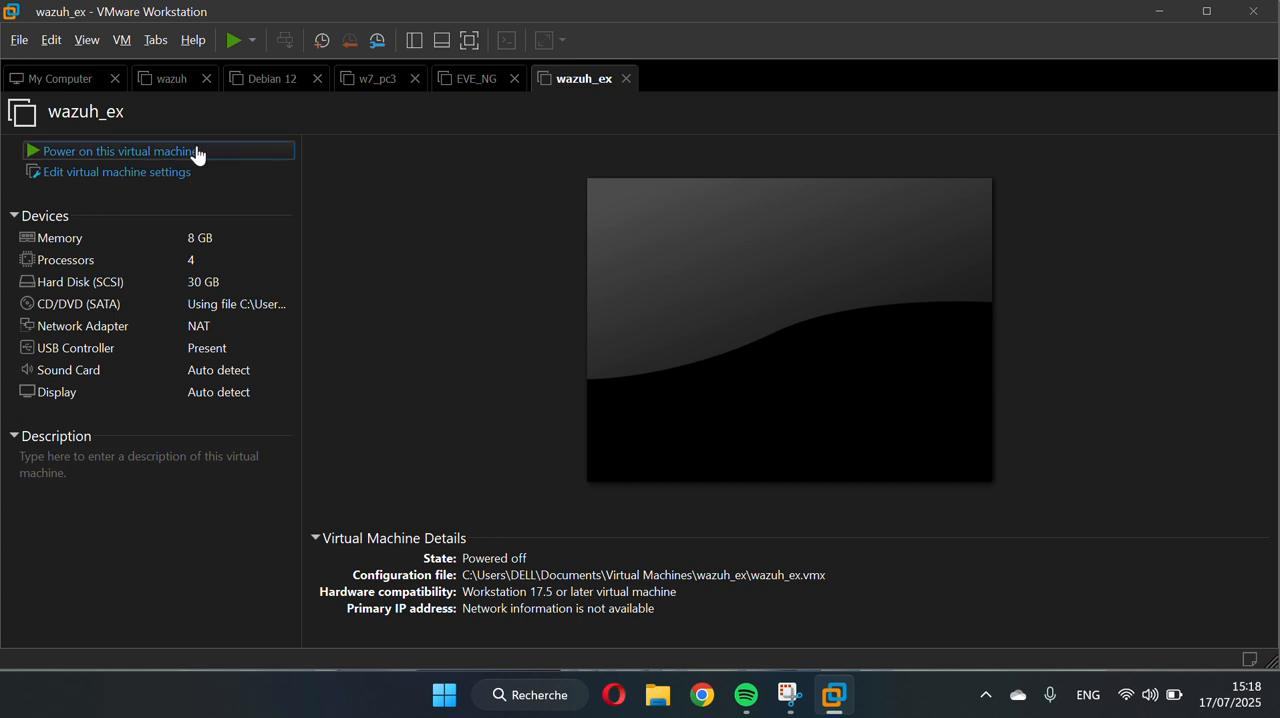
click(96, 159)
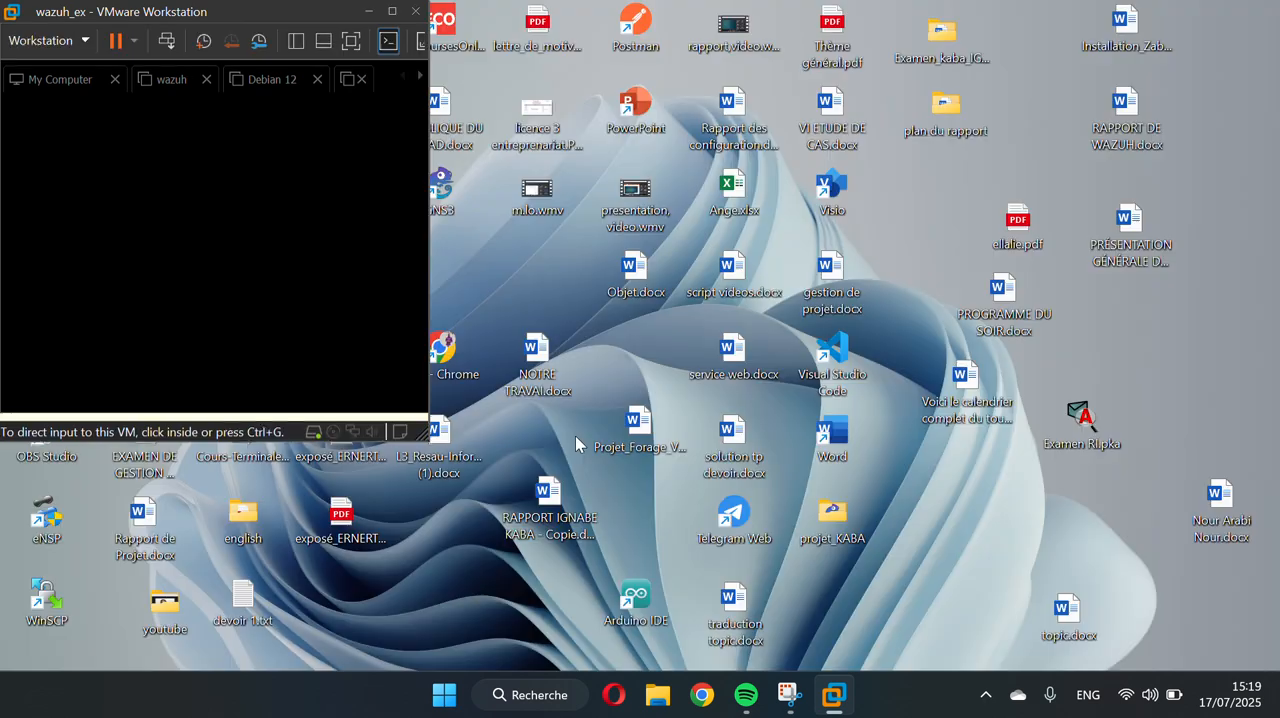
Maximize the virtual machine window and start the text-mode Install option from the Debian installer menu
click(395, 13)
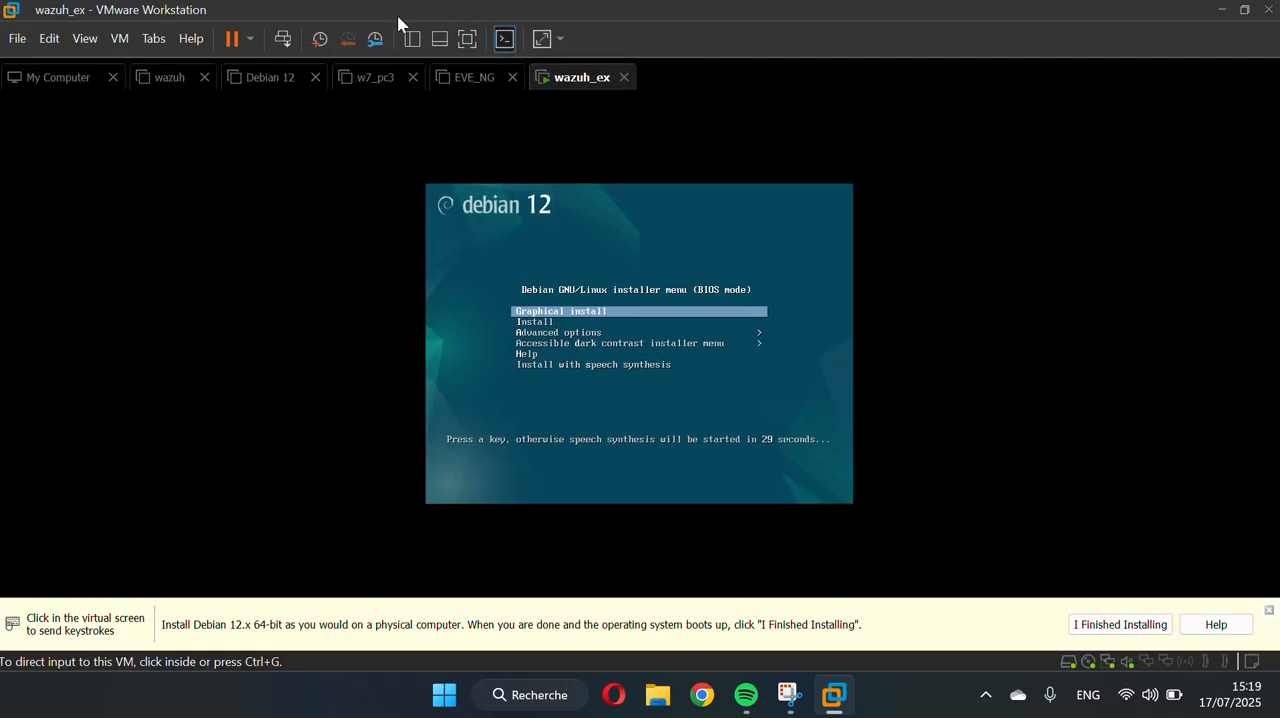
click(545, 378)
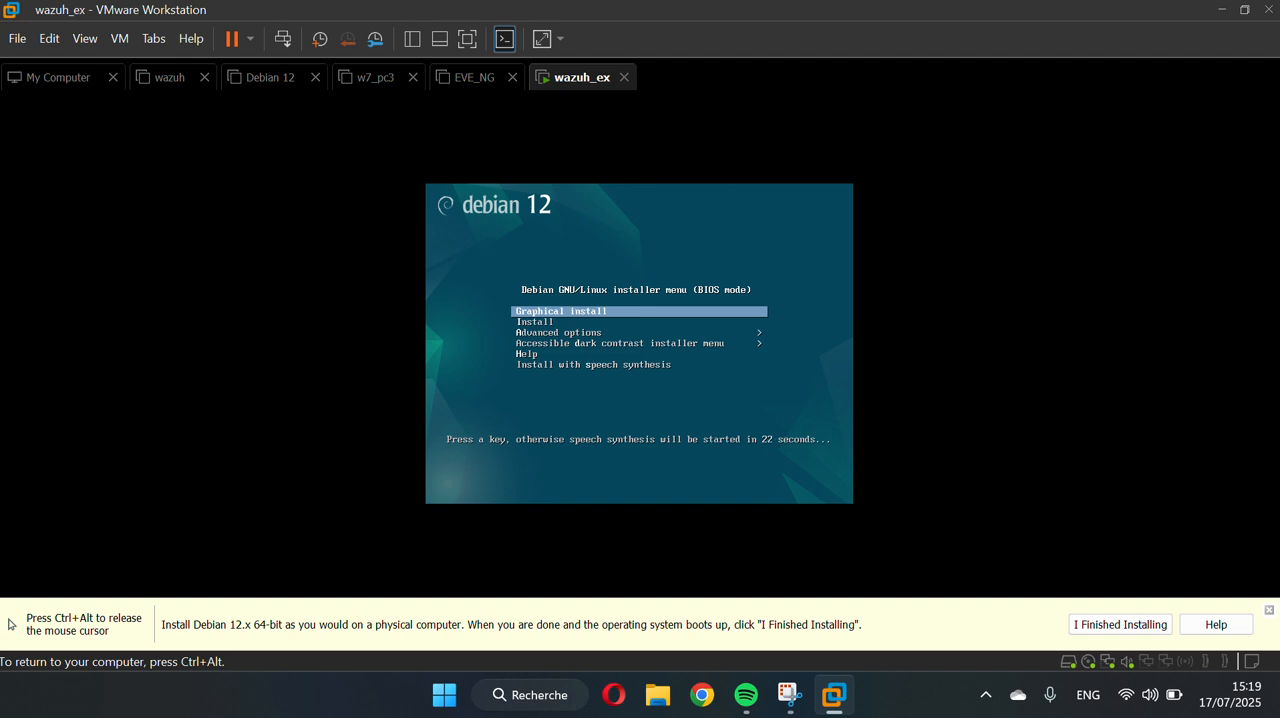
key(Down)
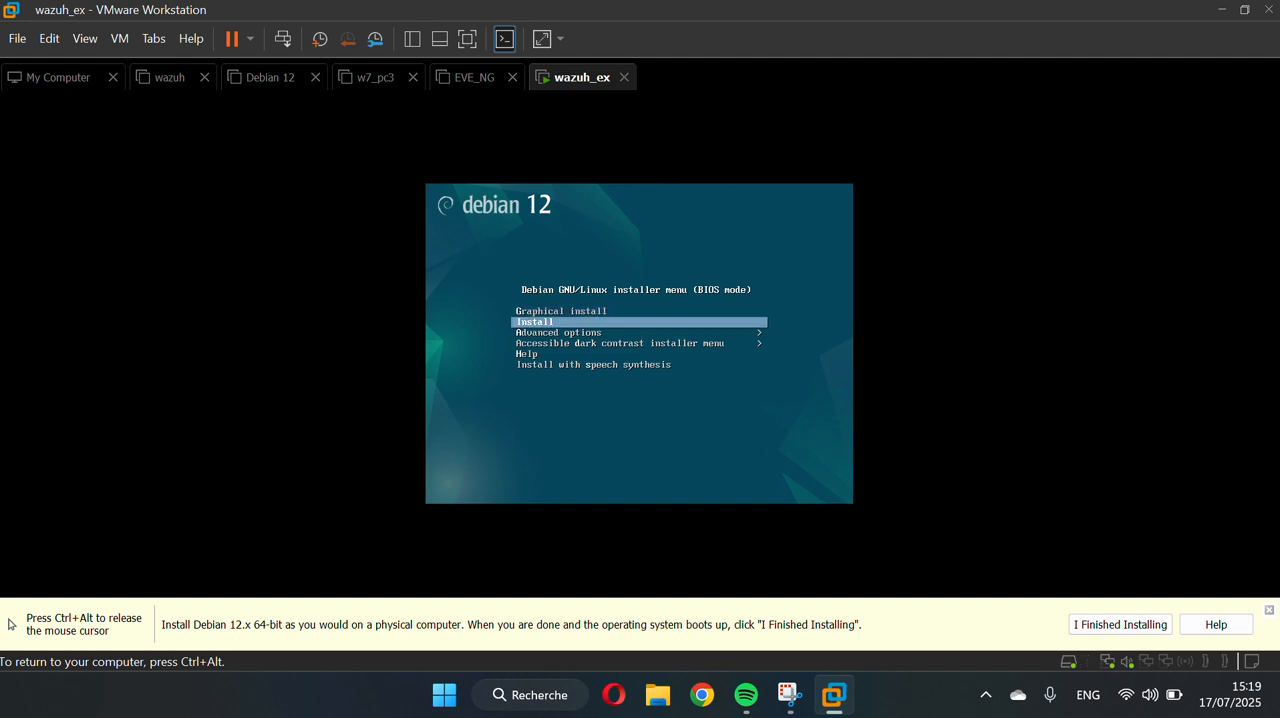
key(Return)
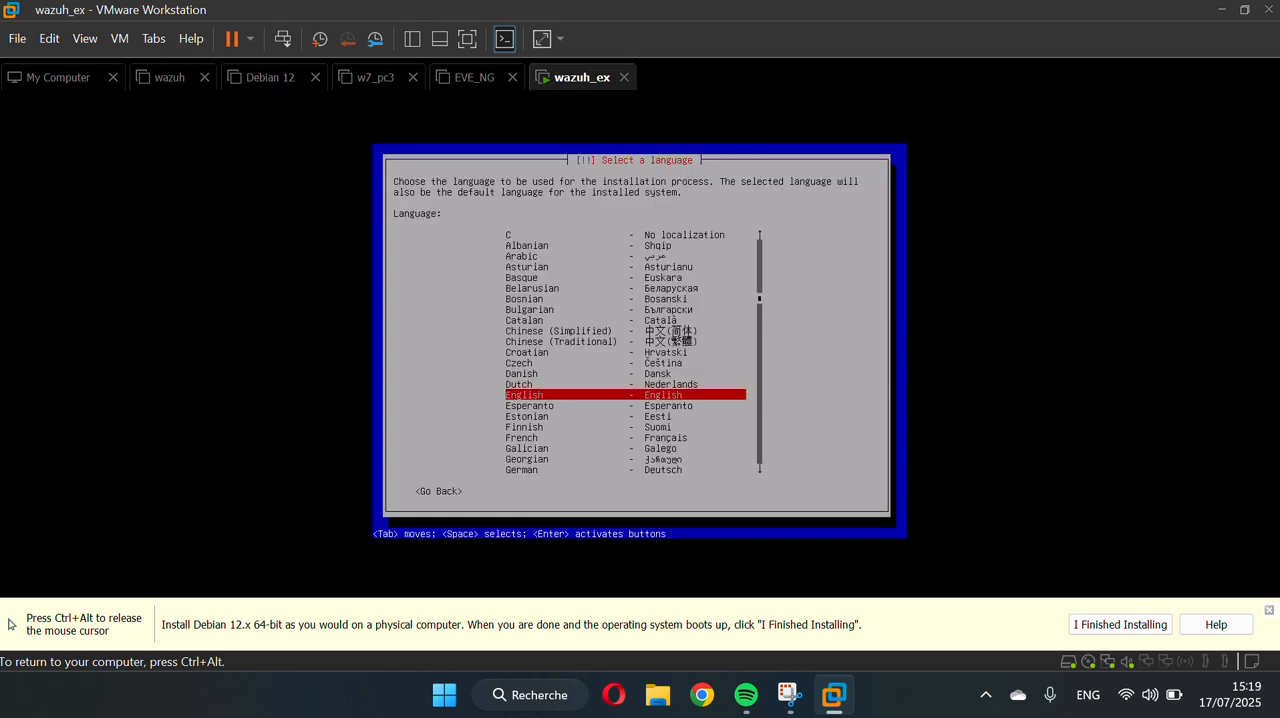
Choose French as the installation language and France as the country
key(Down)
key(Down)
key(Down)
key(Down)
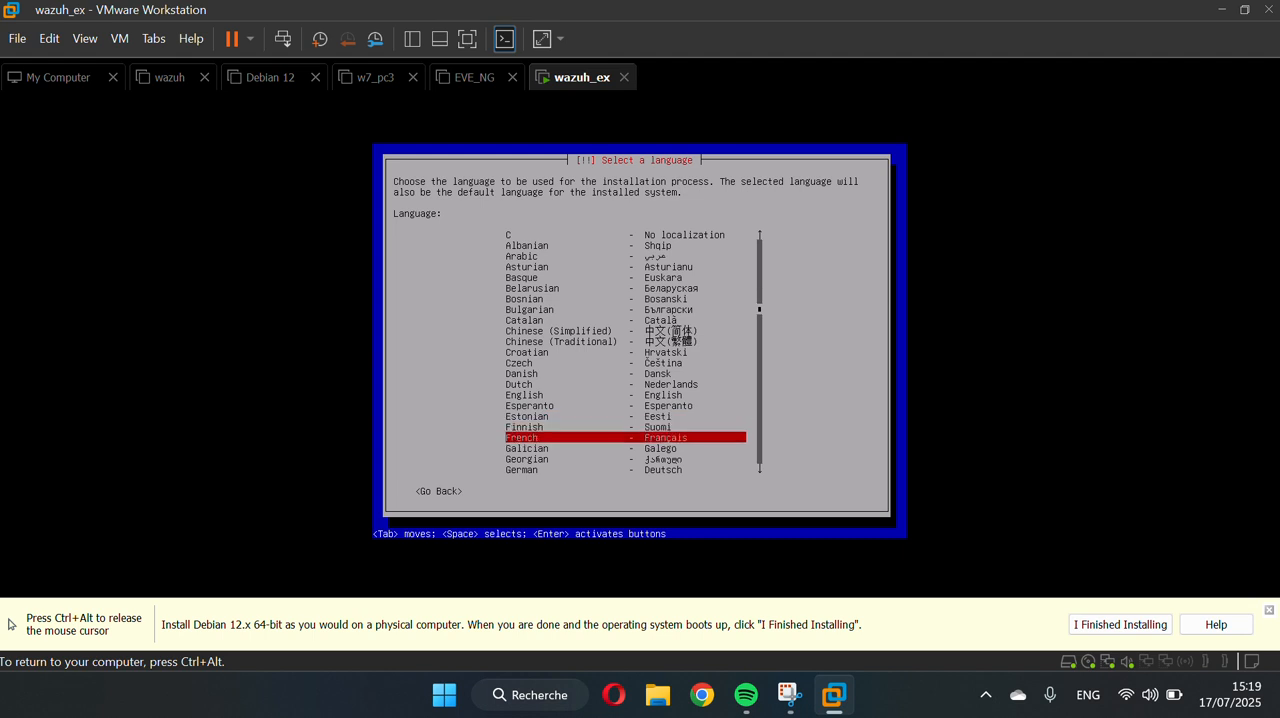
key(Return)
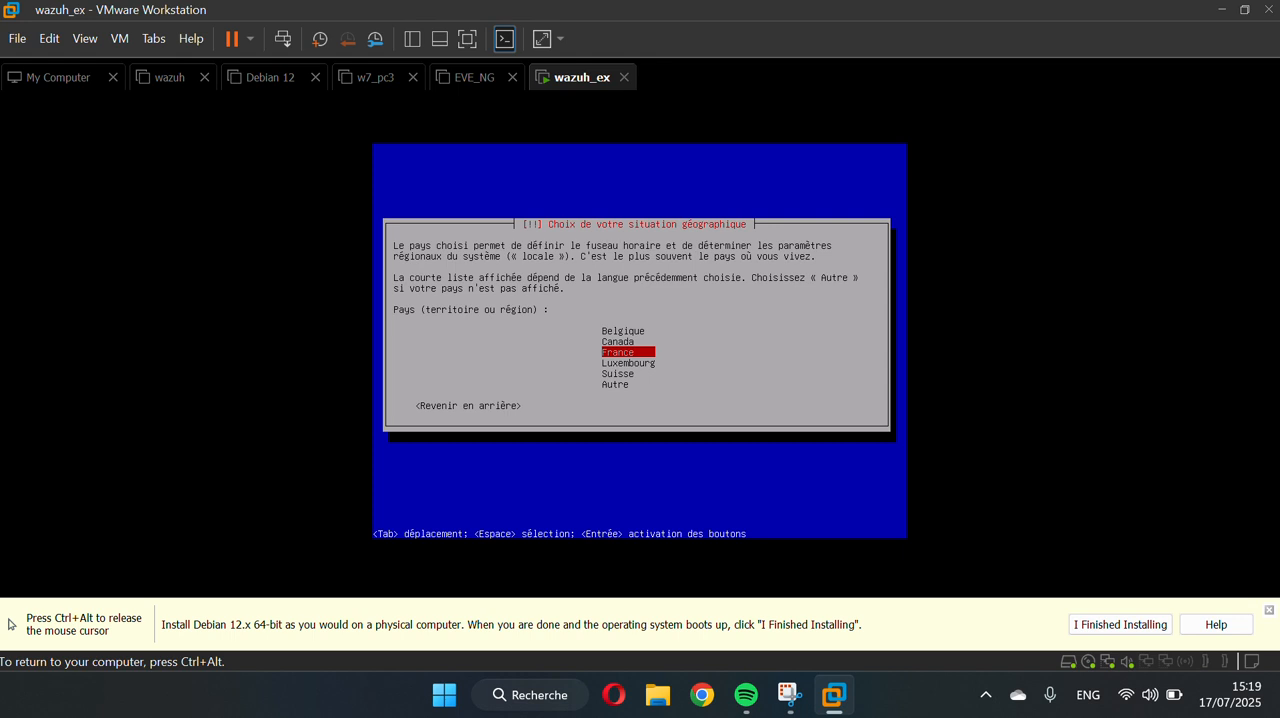
key(Return)
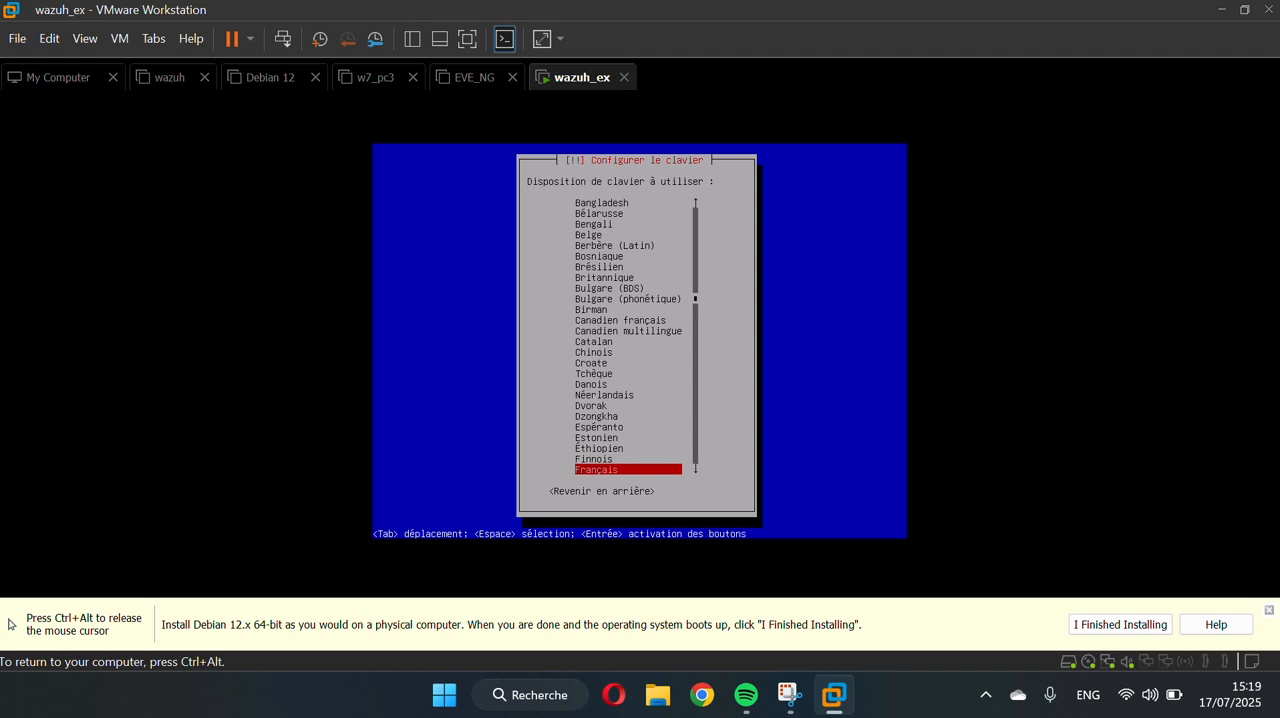
Choose the États-Unis keyboard layout for the installation
key(Up)
key(Up)
key(Up)
key(Up)
key(Up)
key(Up)
key(Up)
key(Up)
key(Up)
key(Up)
key(Up)
key(Up)
key(Up)
key(Up)
key(Up)
key(Up)
key(Up)
key(Up)
key(Up)
key(Up)
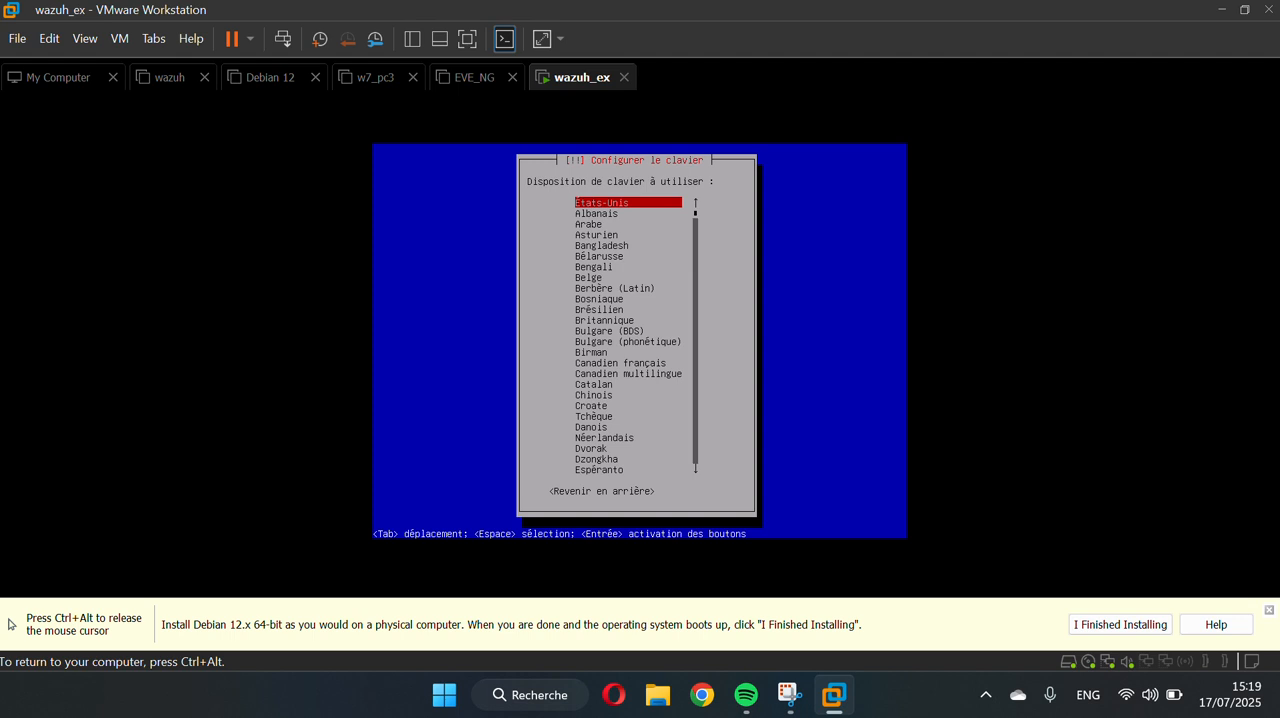
key(Return)
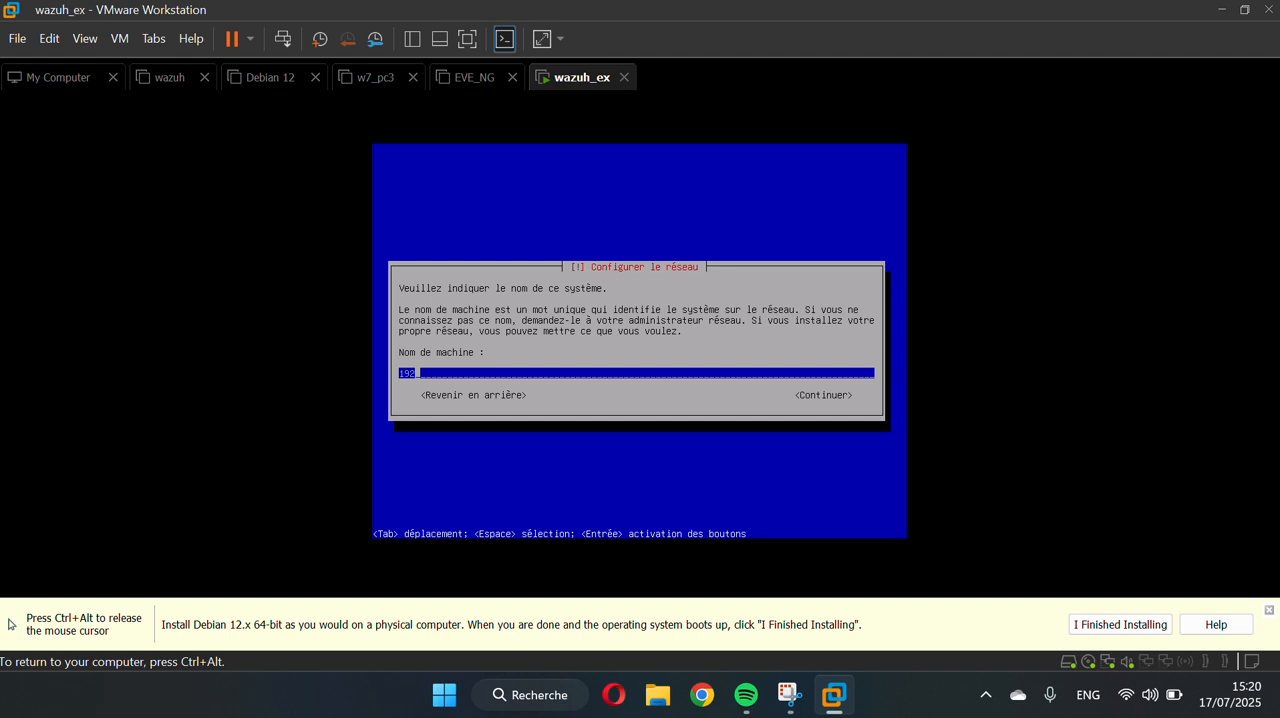
Replace the machine name with the user's surname and accept localdomain as the domain
key(BackSpace)
key(BackSpace)
key(BackSpace)
text(kaba)
key(Tab)
key(Return)
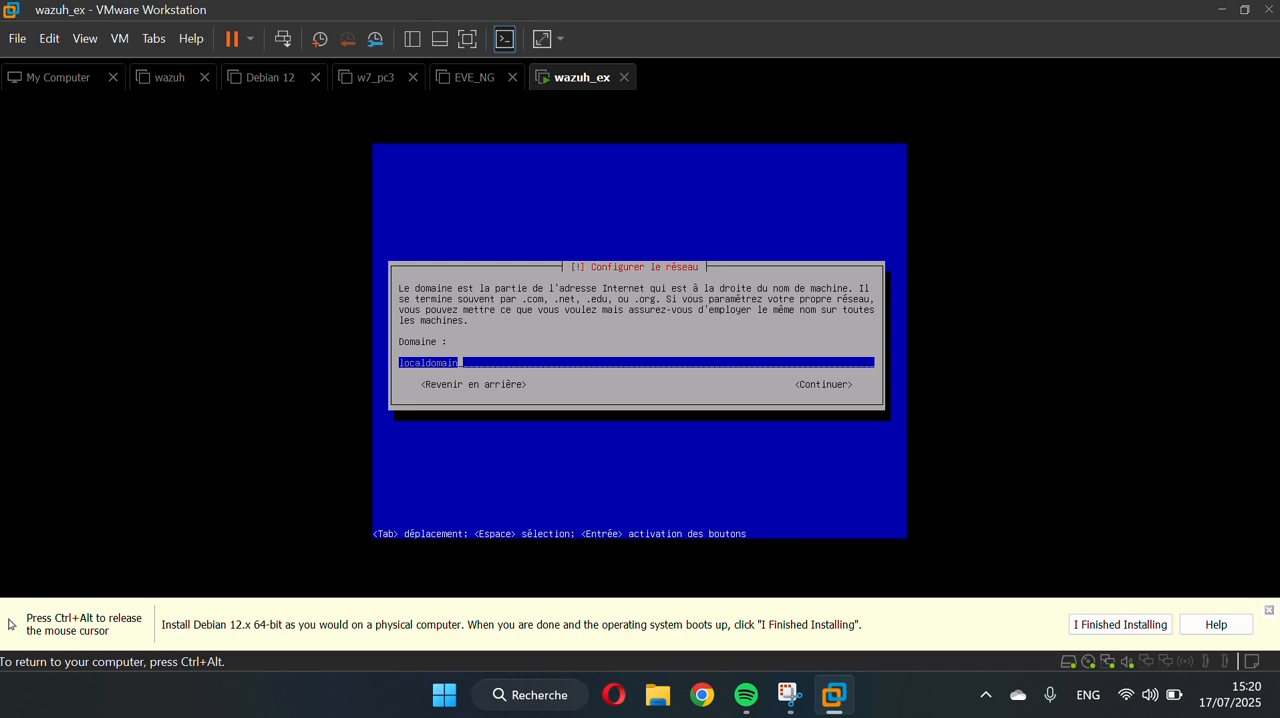
key(Tab)
key(Return)
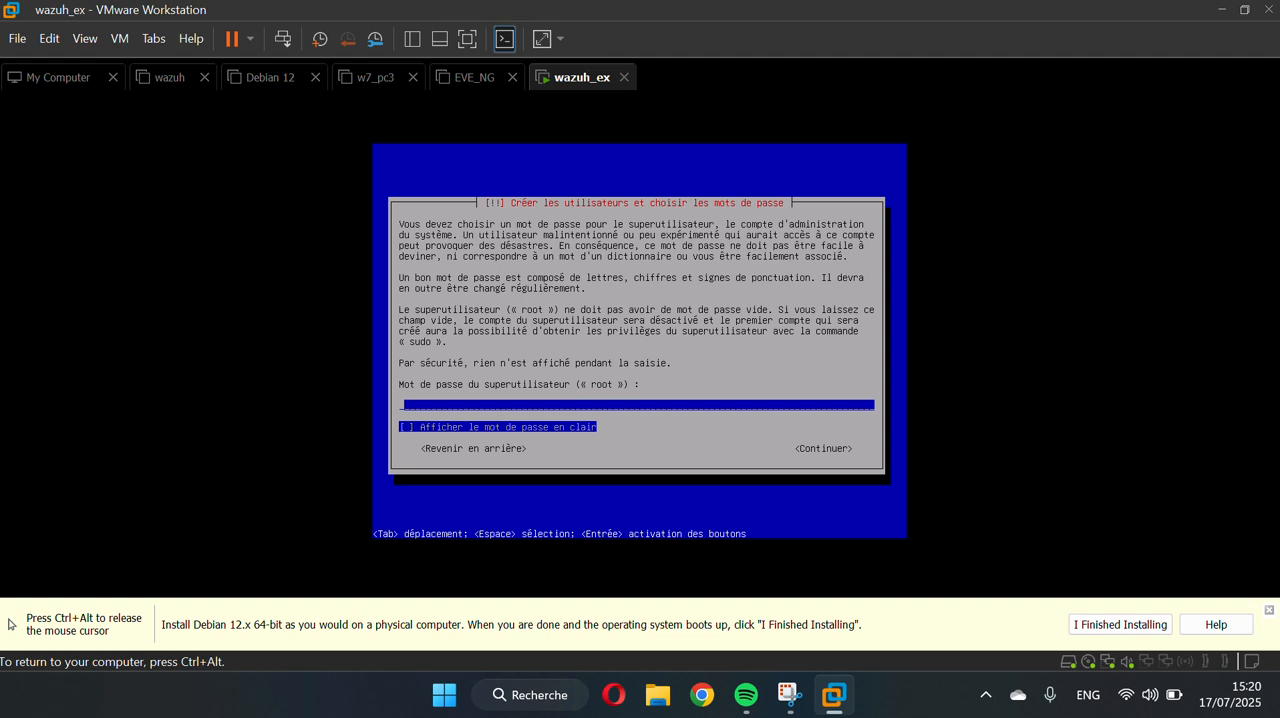
Enter the password for the root account and continue
text(******)
key(space)
key(Tab)
key(Return)
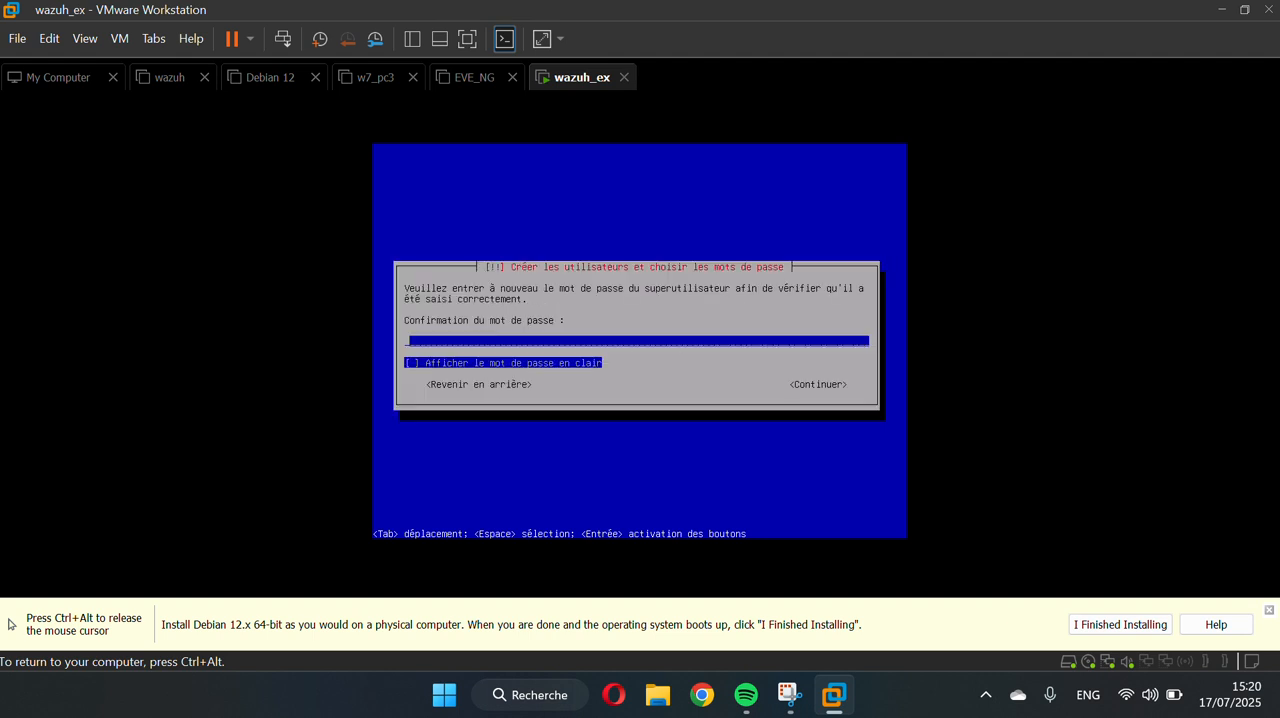
Re-enter the root password in the confirmation field, show it in clear text, and continue
text(******)
key(Tab)
key(space)
key(Tab)
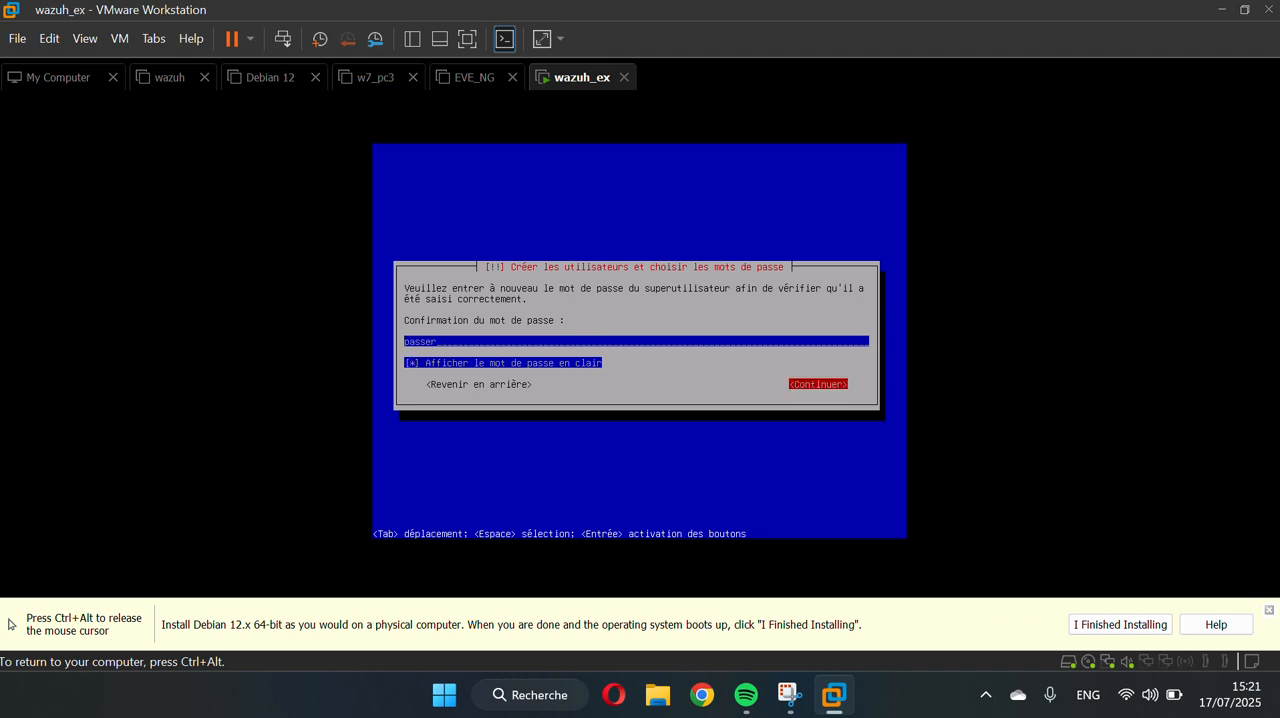
key(Return)
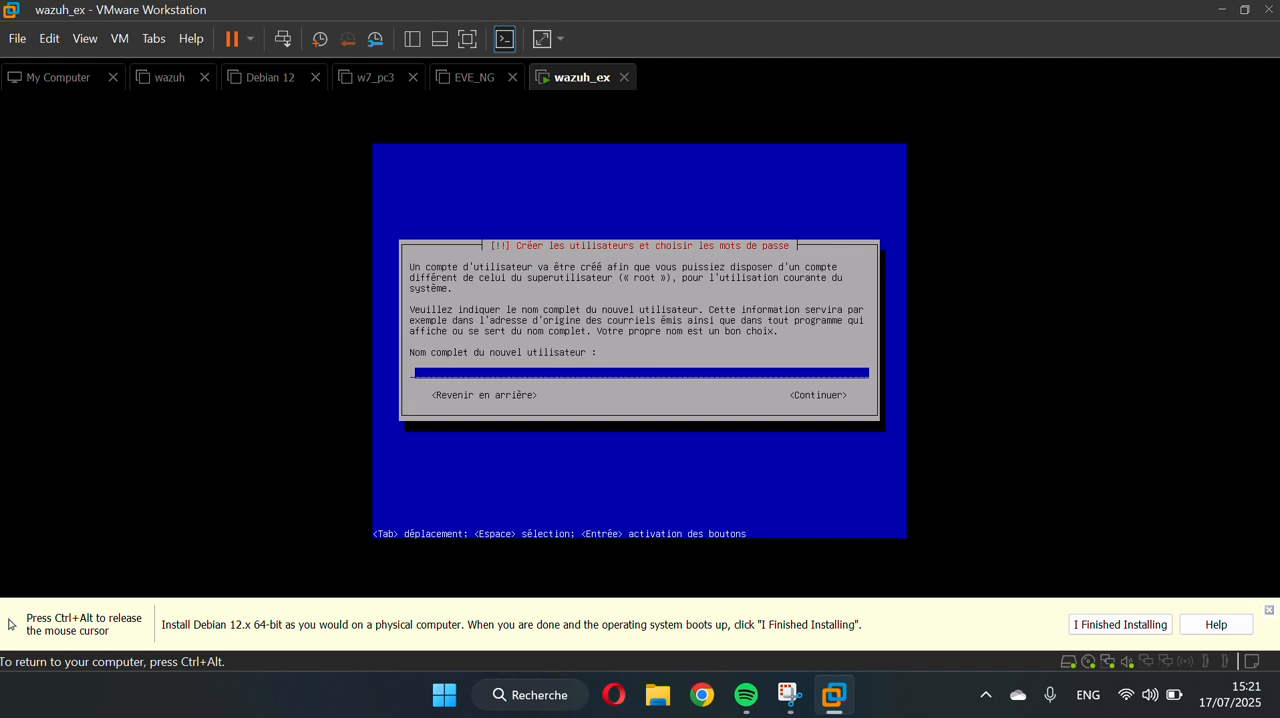
Enter the new user's full name and accept the proposed login for the account
text(kaba)
key(Tab)
key(Return)
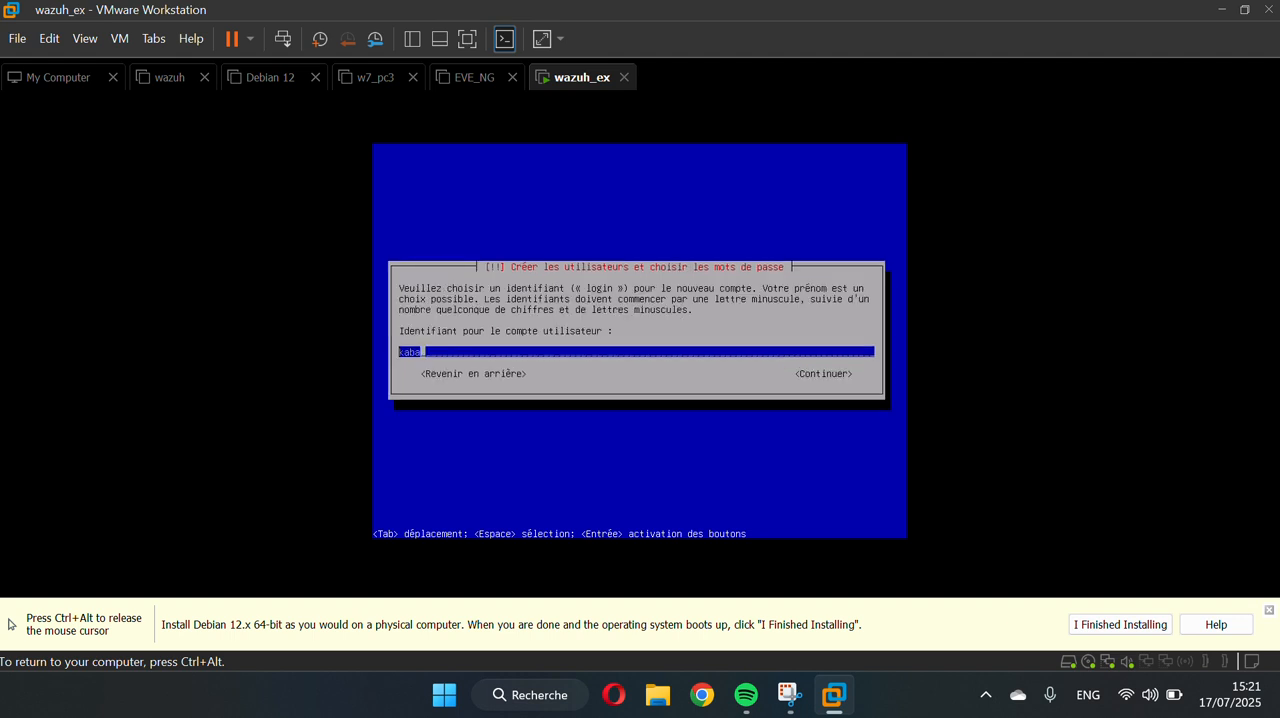
key(Tab)
key(Return)
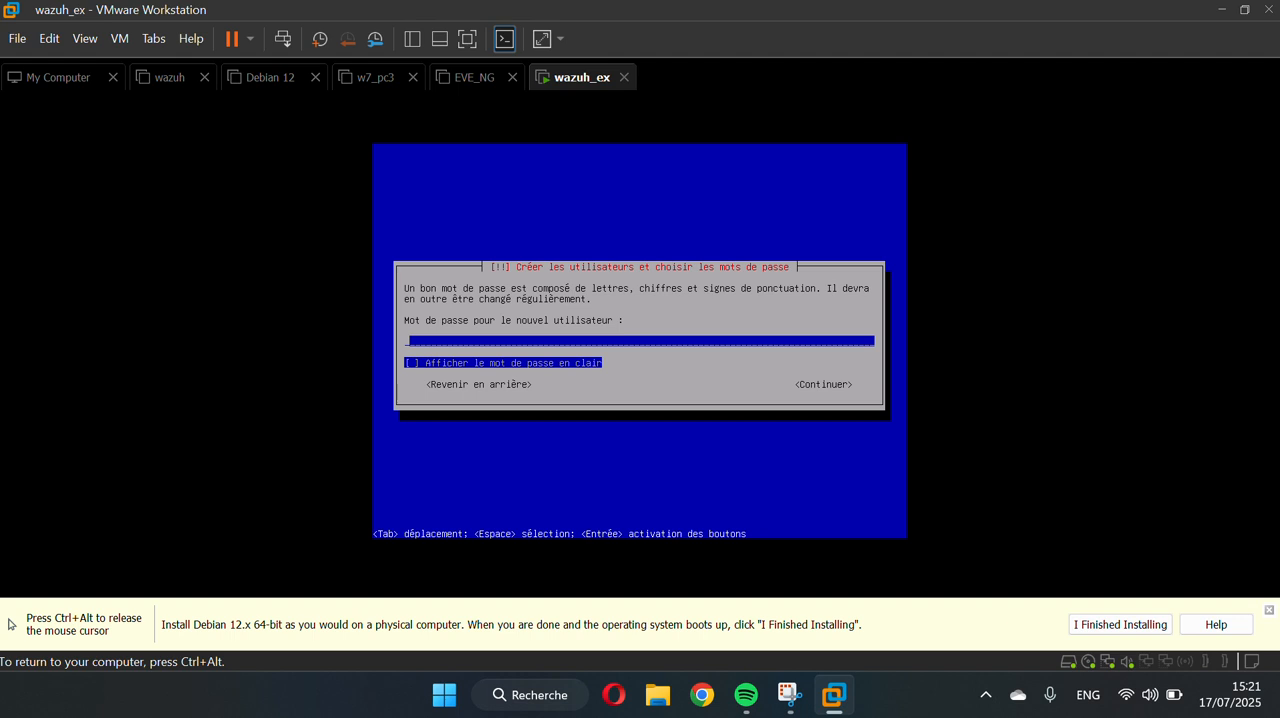
Enter the new user's account password, correcting the entry, and continue
text(******)
key(BackSpace)
key(BackSpace)
key(BackSpace)
key(BackSpace)
key(BackSpace)
text(*****)
key(Tab)
key(space)
key(Tab)
key(Return)
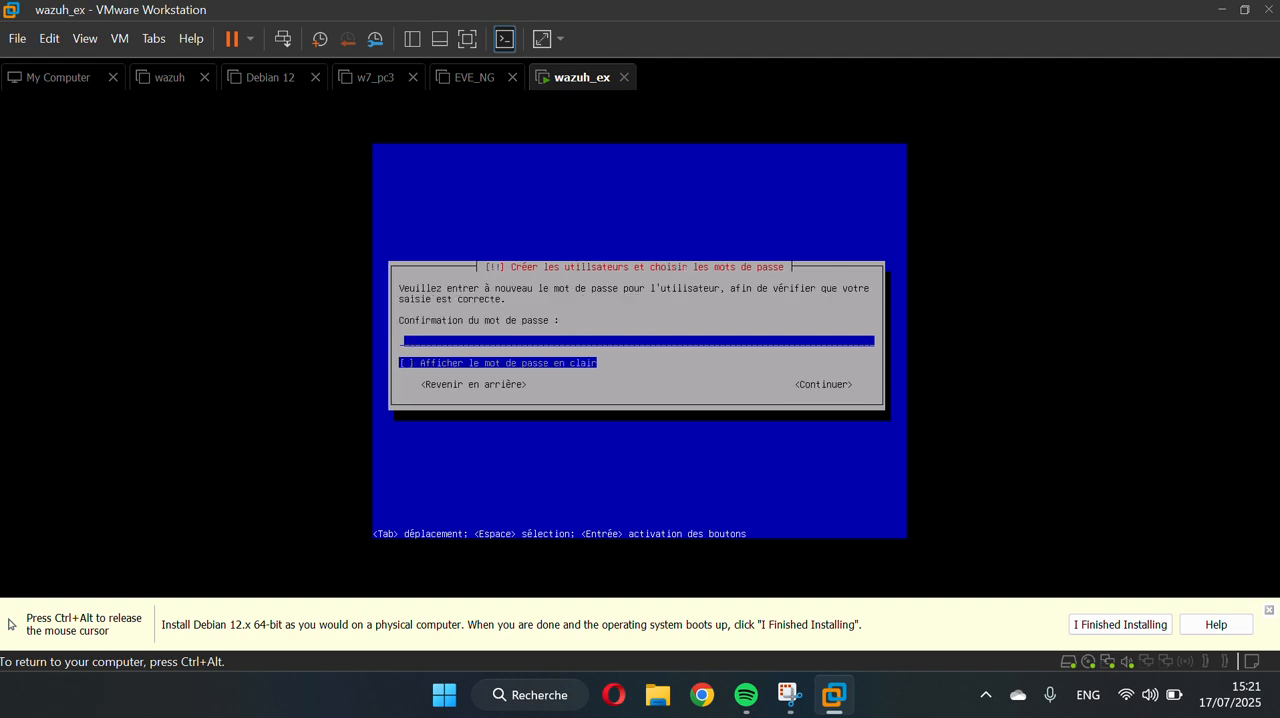
Re-enter the new user's password in the confirmation field and continue
text(passer)
key(Tab)
key(Tab)
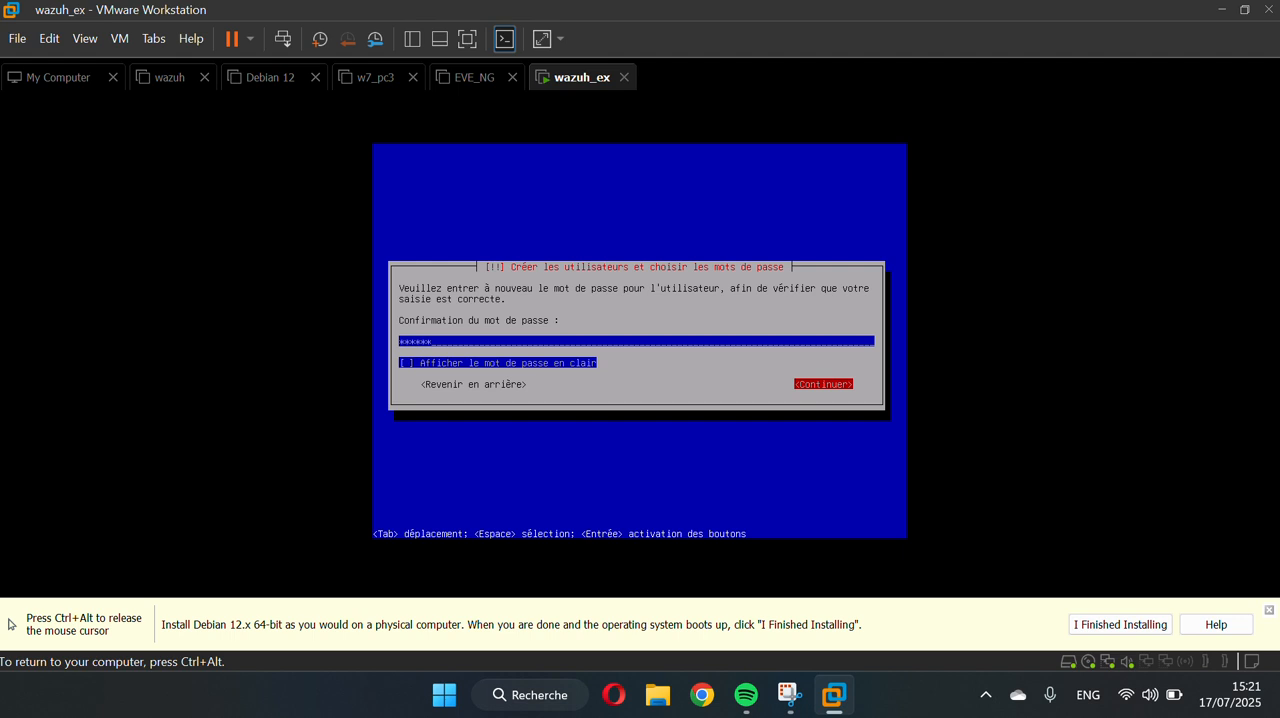
key(Return)
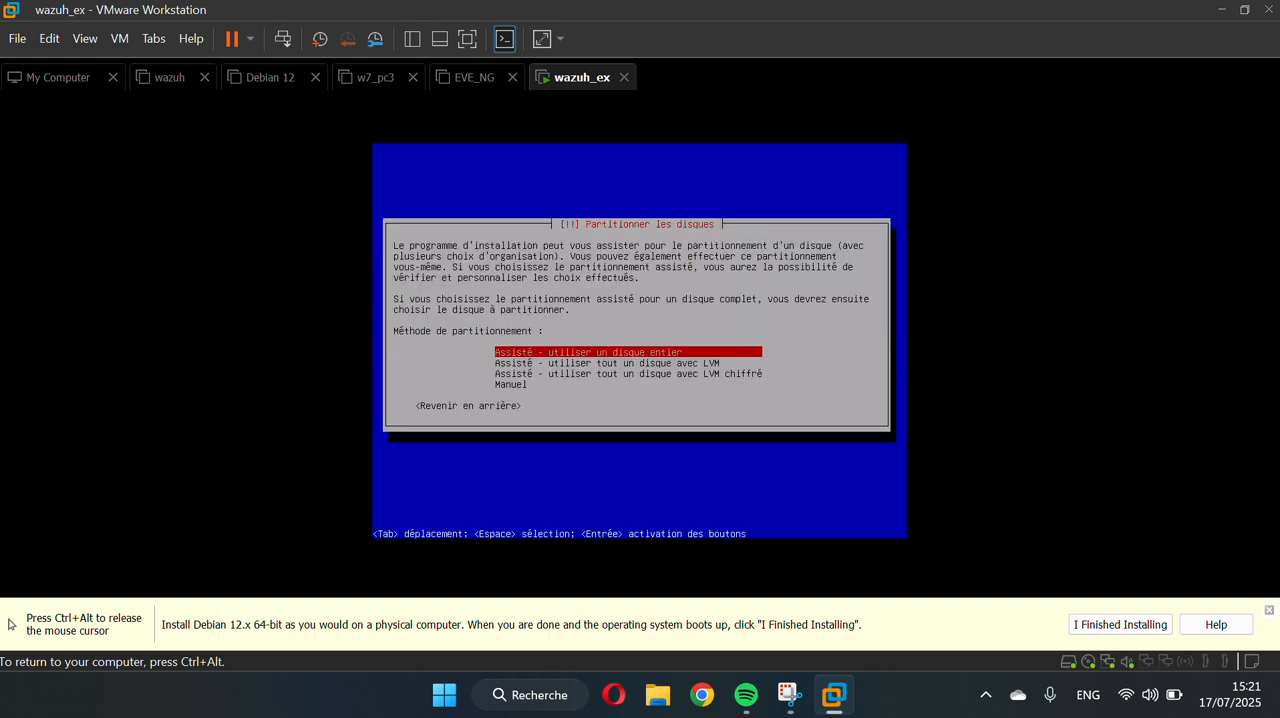
Use guided partitioning on the entire SCSI33 (sda) disk, with everything in a single partition
key(Return)
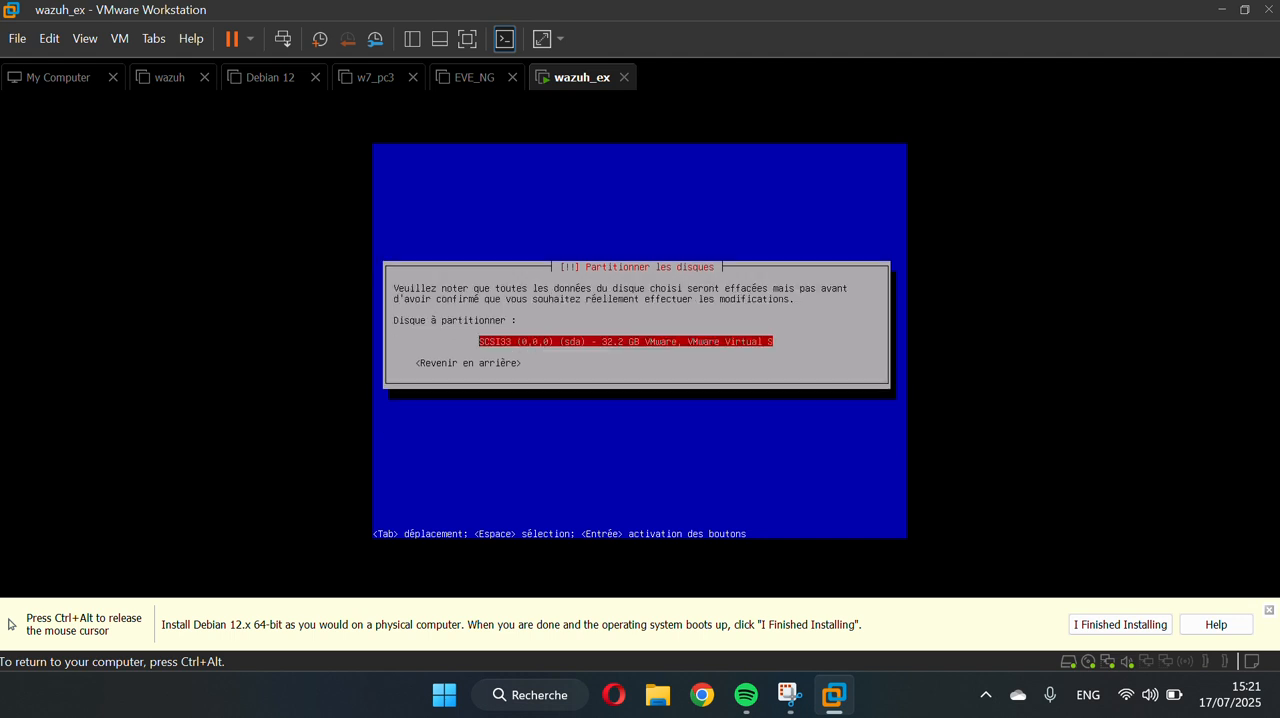
key(Return)
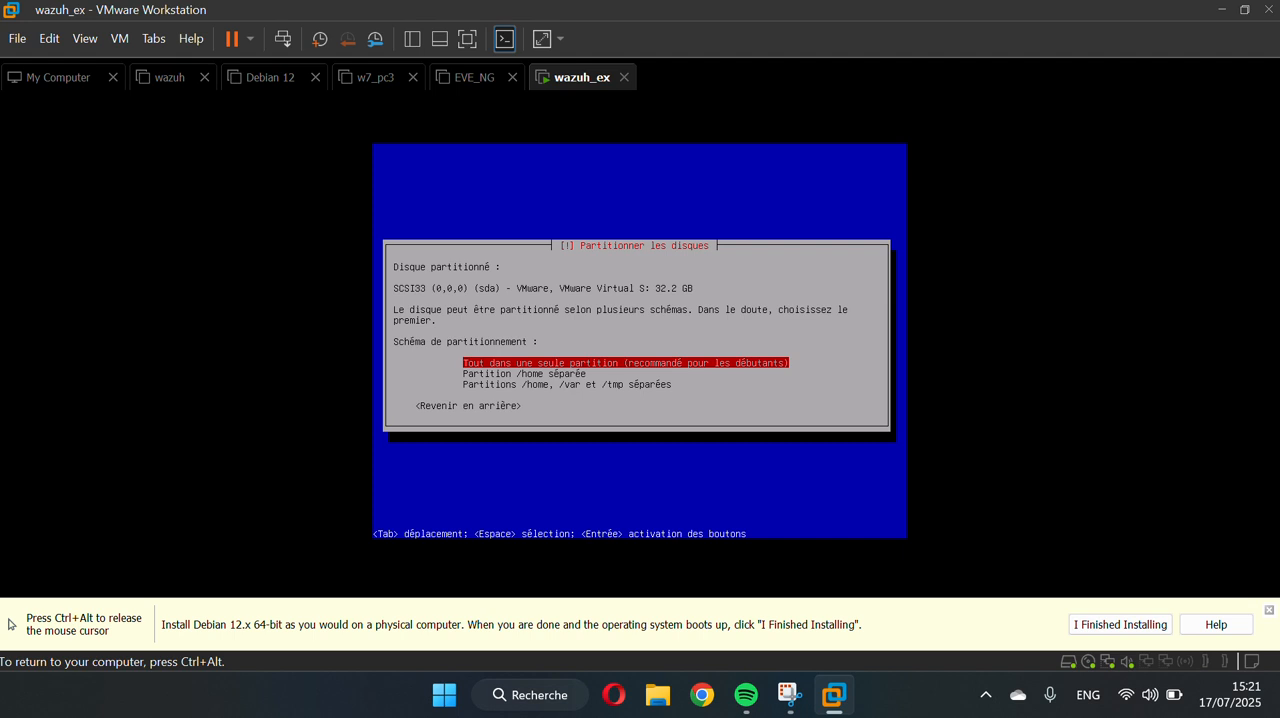
key(Return)
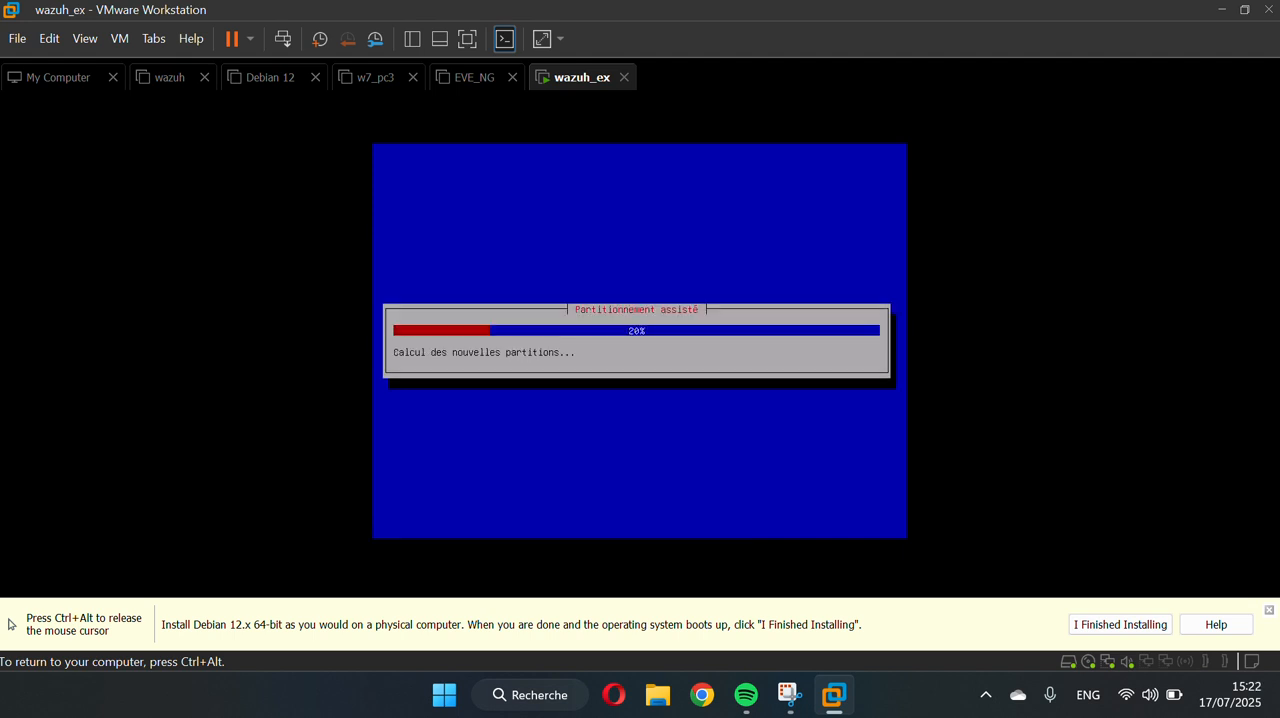
Finish the partitioning and agree to write the changes to the disk
key(Return)
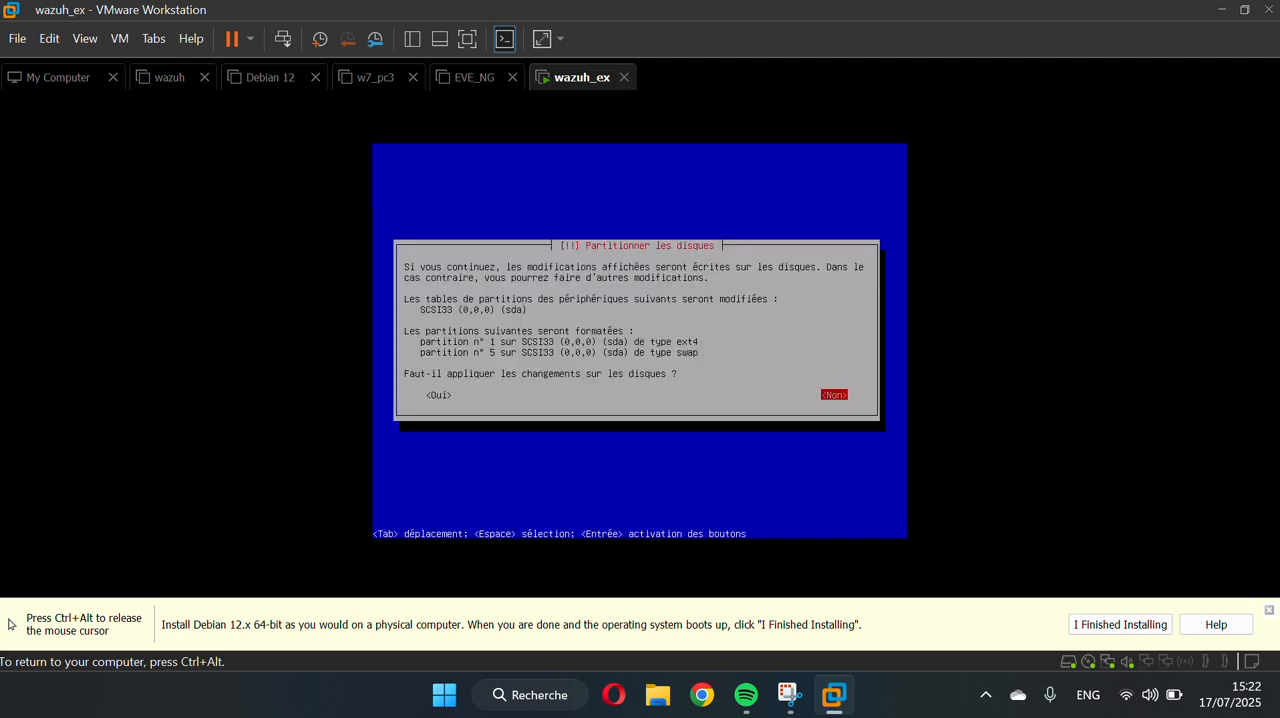
key(Tab)
key(Return)
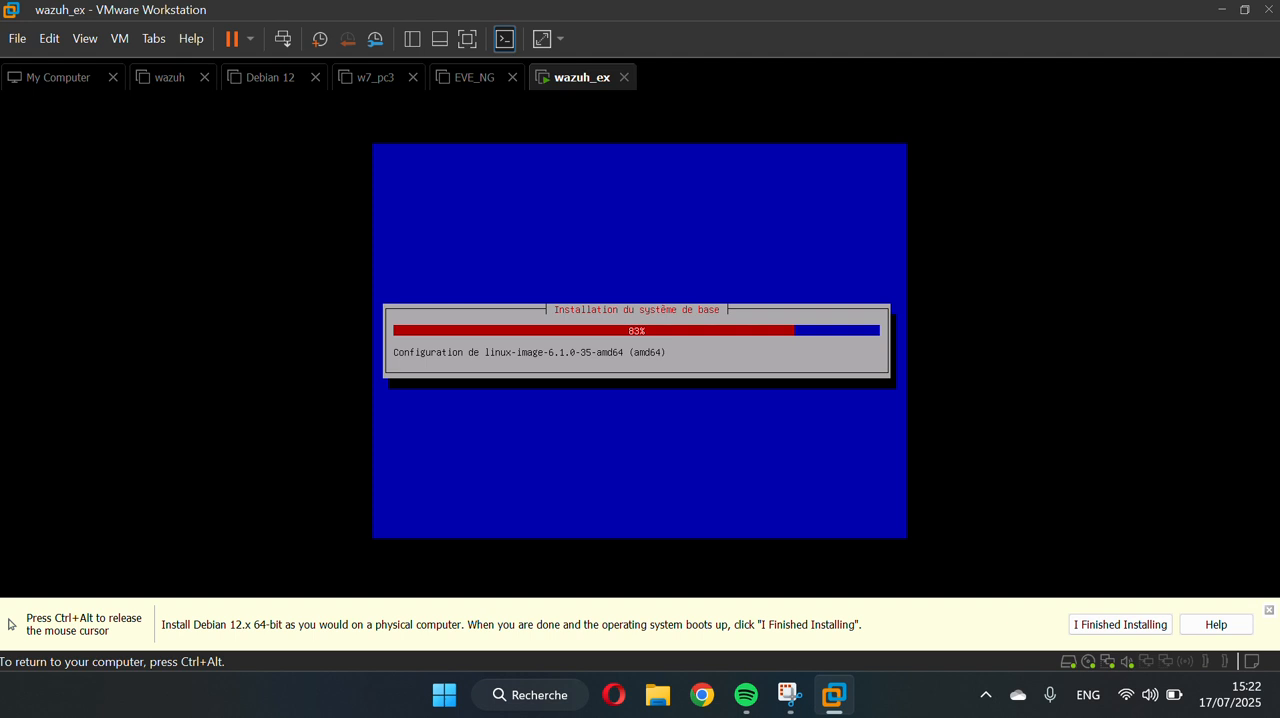
Decline participation in the popularity-contest package usage survey
key(ctrl+alt)
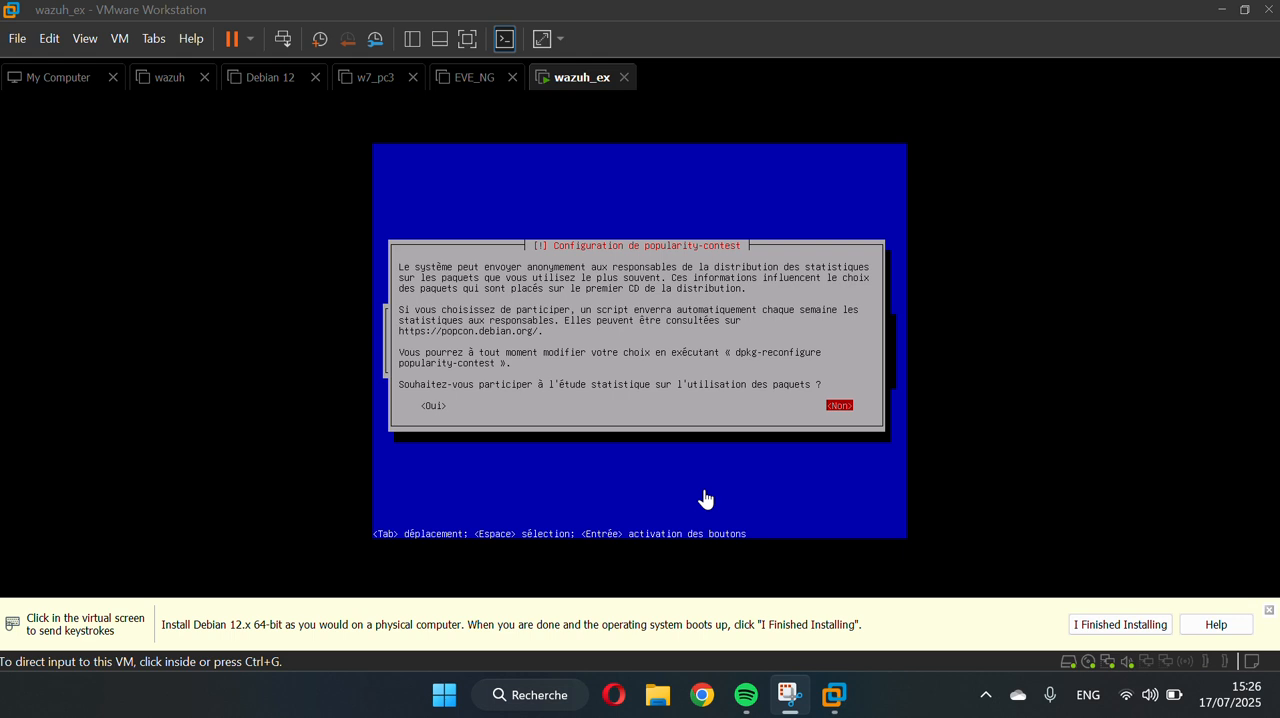
click(612, 398)
key(Return)
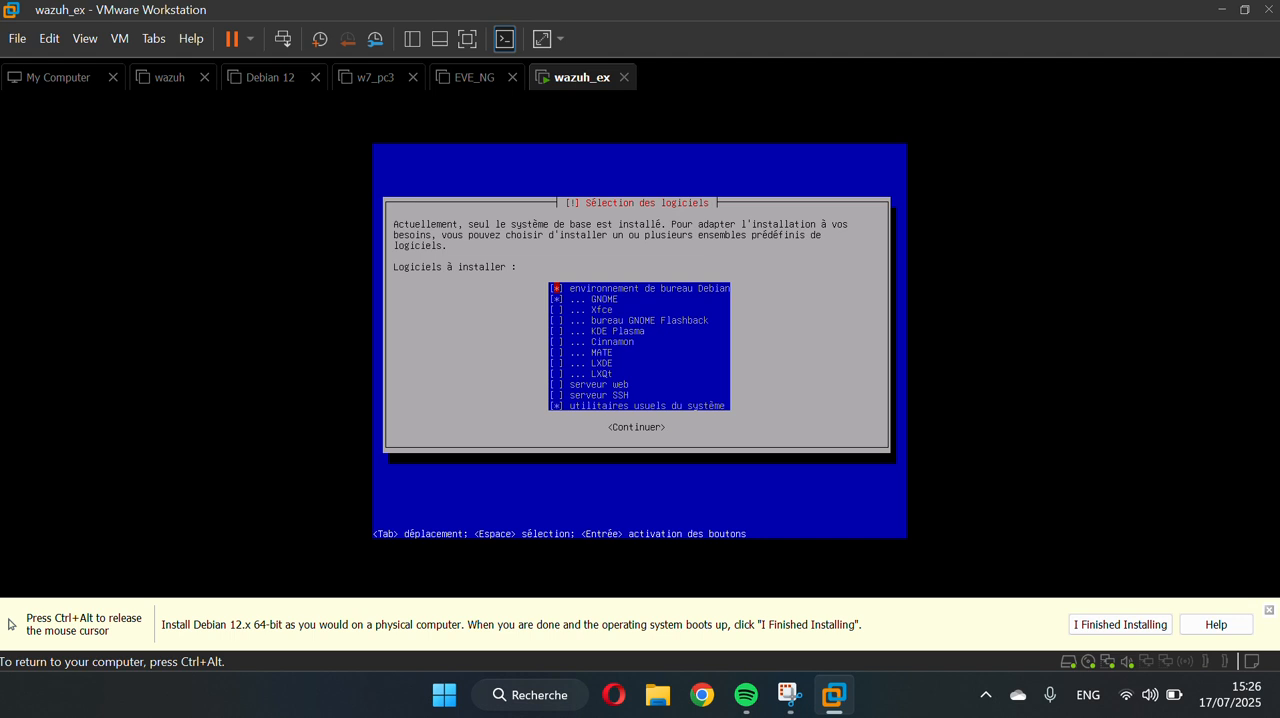
Accept the software selection with the Debian desktop environment, GNOME and the usual system utilities, and start installing it
key(Down)
key(Down)
key(Down)
key(Down)
key(Down)
key(Down)
key(Down)
key(Down)
key(Down)
key(Down)
key(Up)
key(Tab)
key(Return)
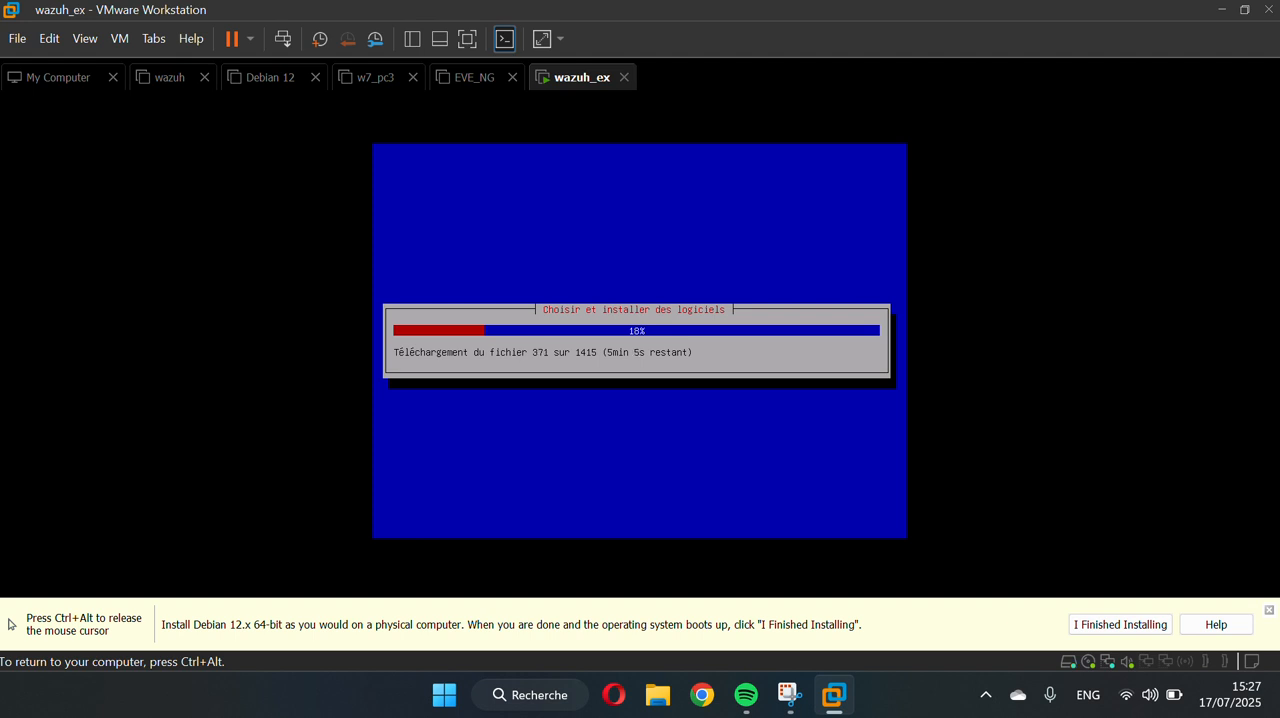
Install the GRUB boot loader on the primary disk, using /dev/sda as the boot device
key(ctrl+alt)
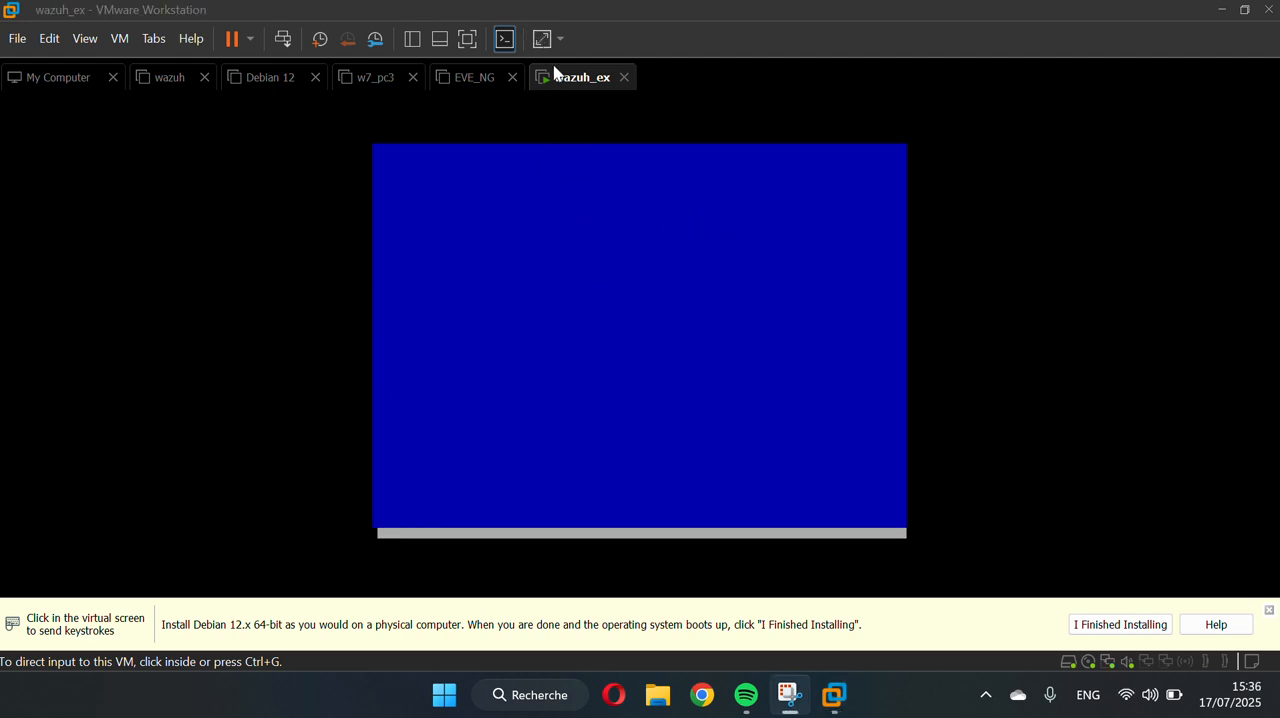
click(640, 256)
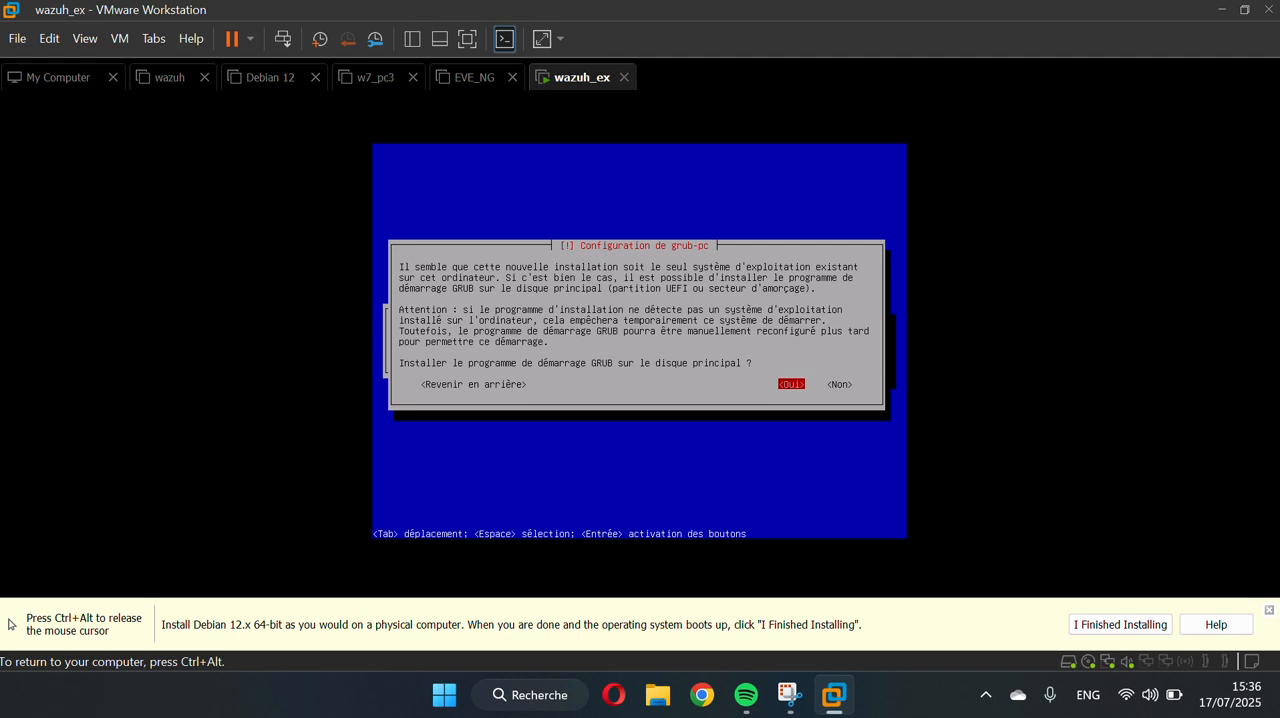
key(Return)
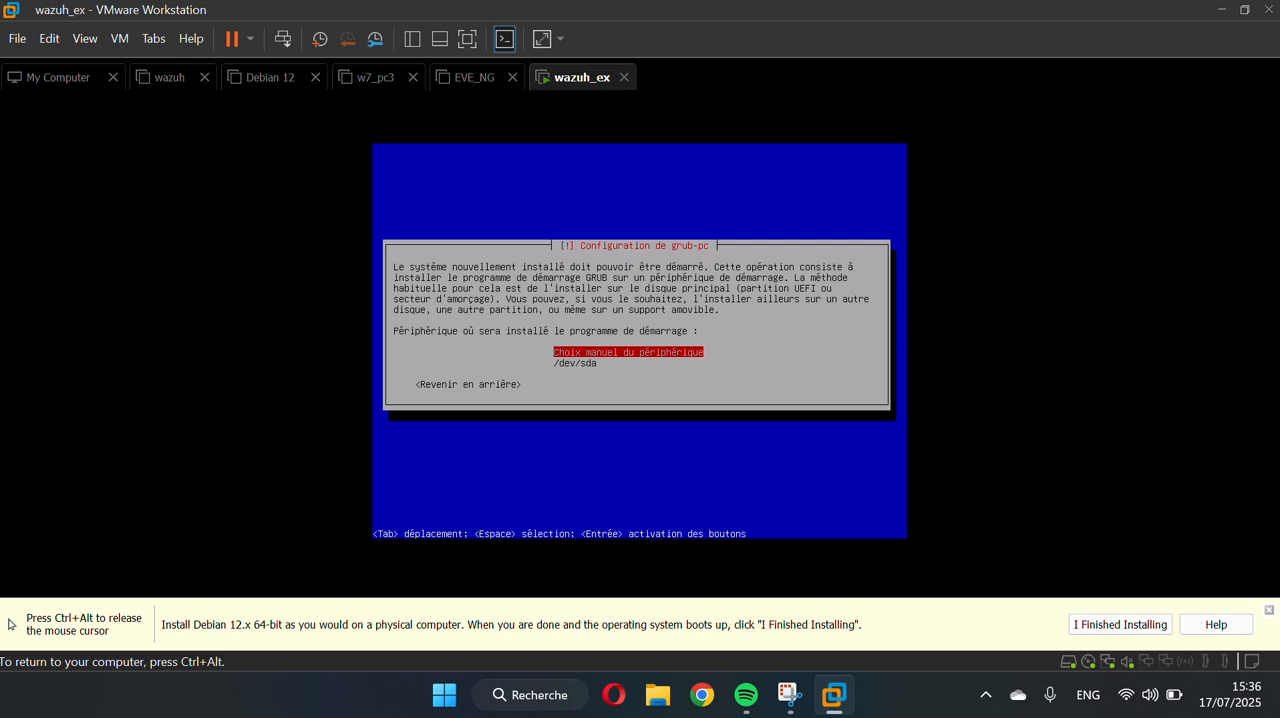
key(Down)
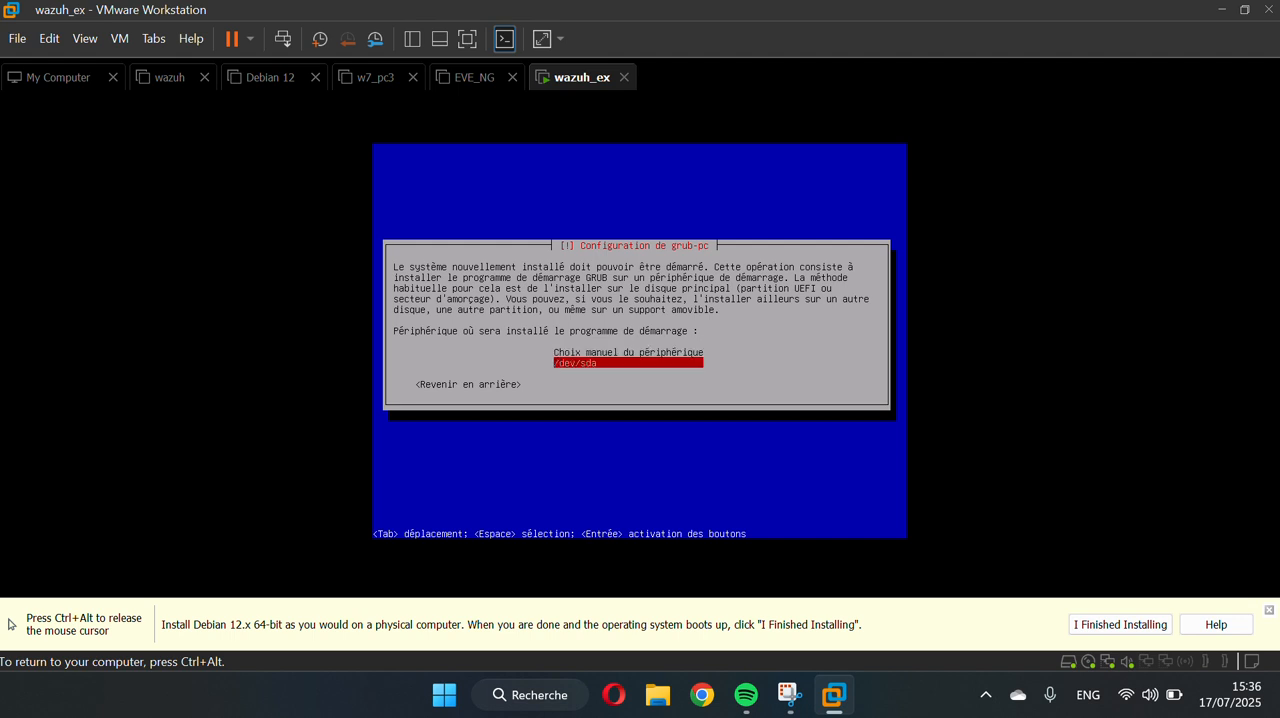
key(Return)
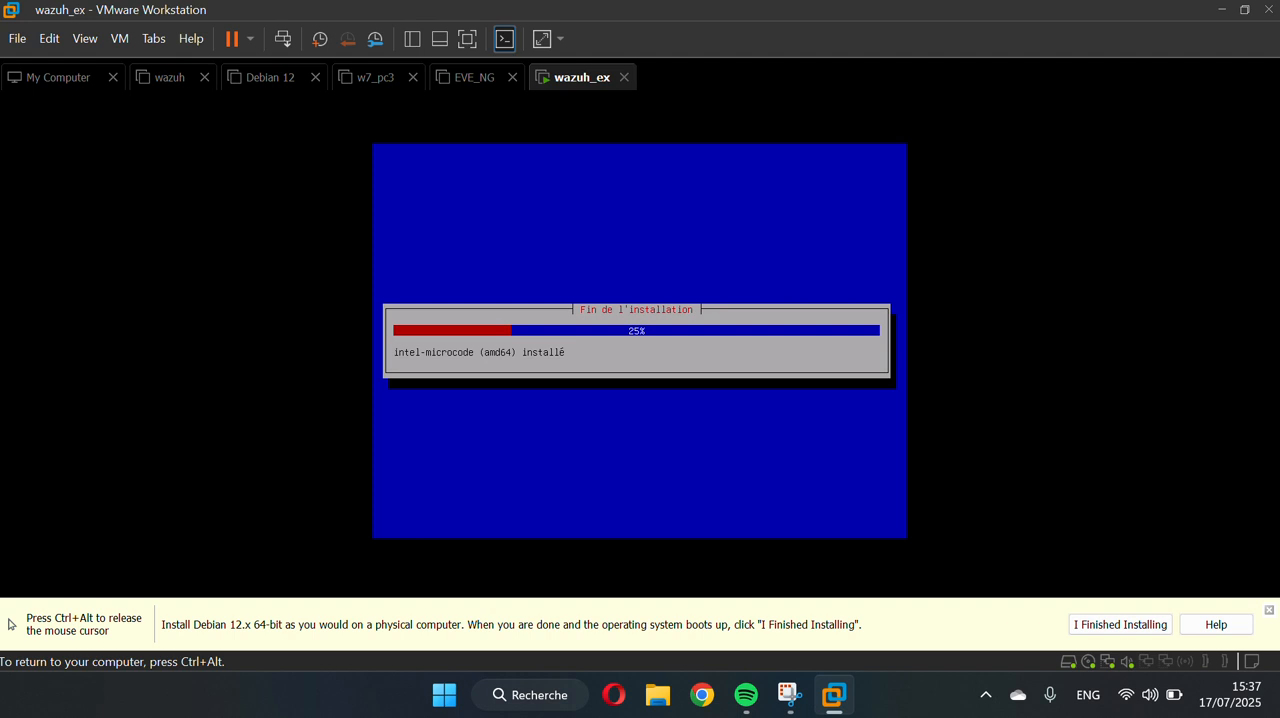
Finish the Debian installation and reboot into the new system
key(ctrl+alt)
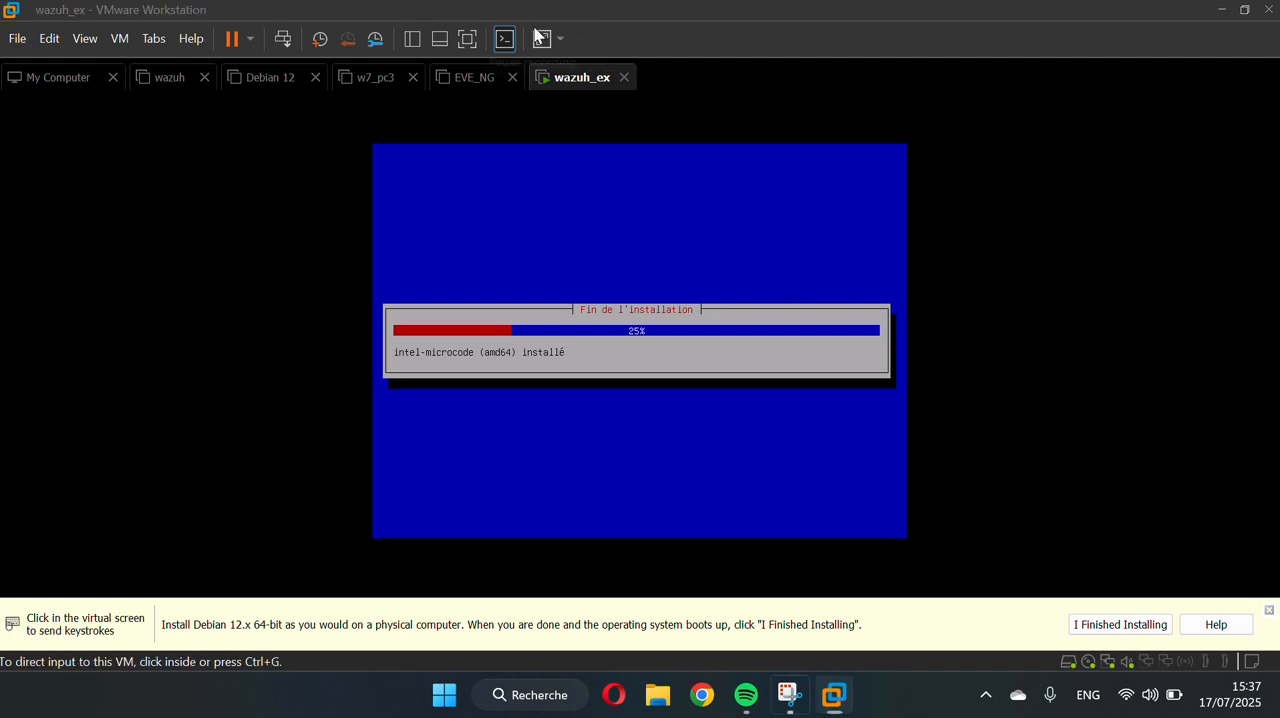
click(556, 312)
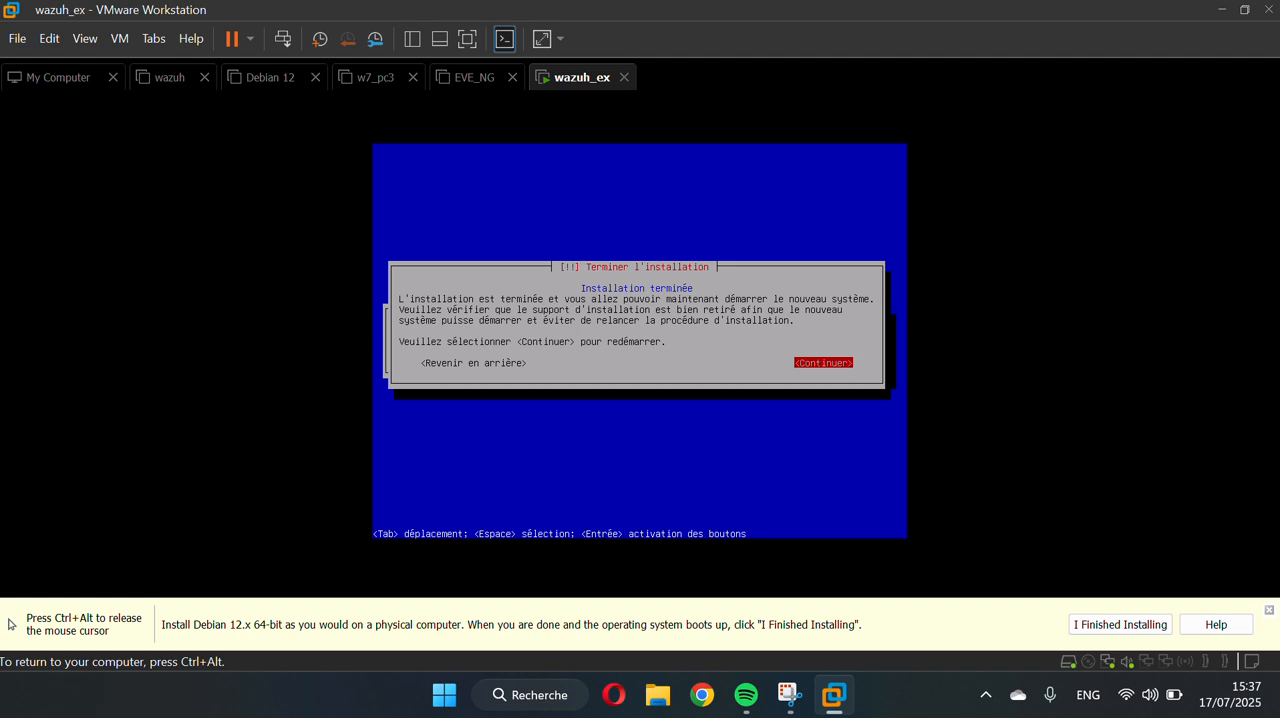
key(Return)
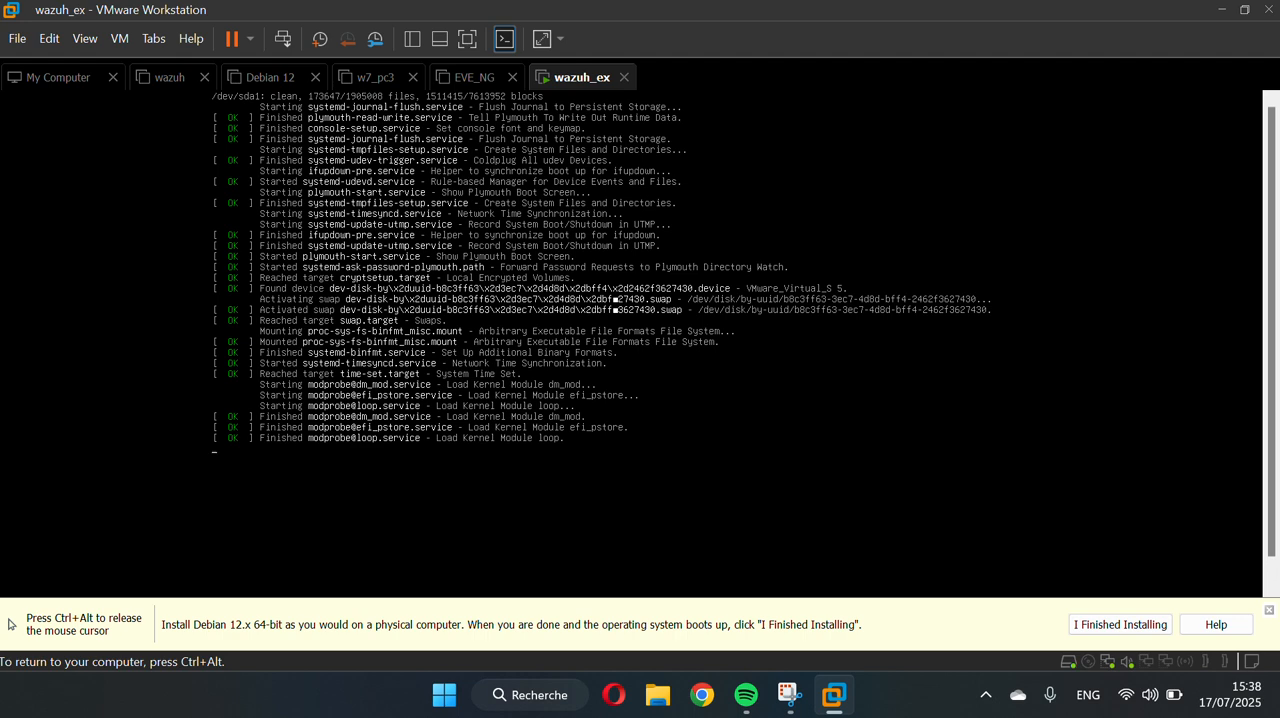
Sign in to the new Debian system with the listed user account by entering the account password
key(ctrl+alt)
click(443, 98)
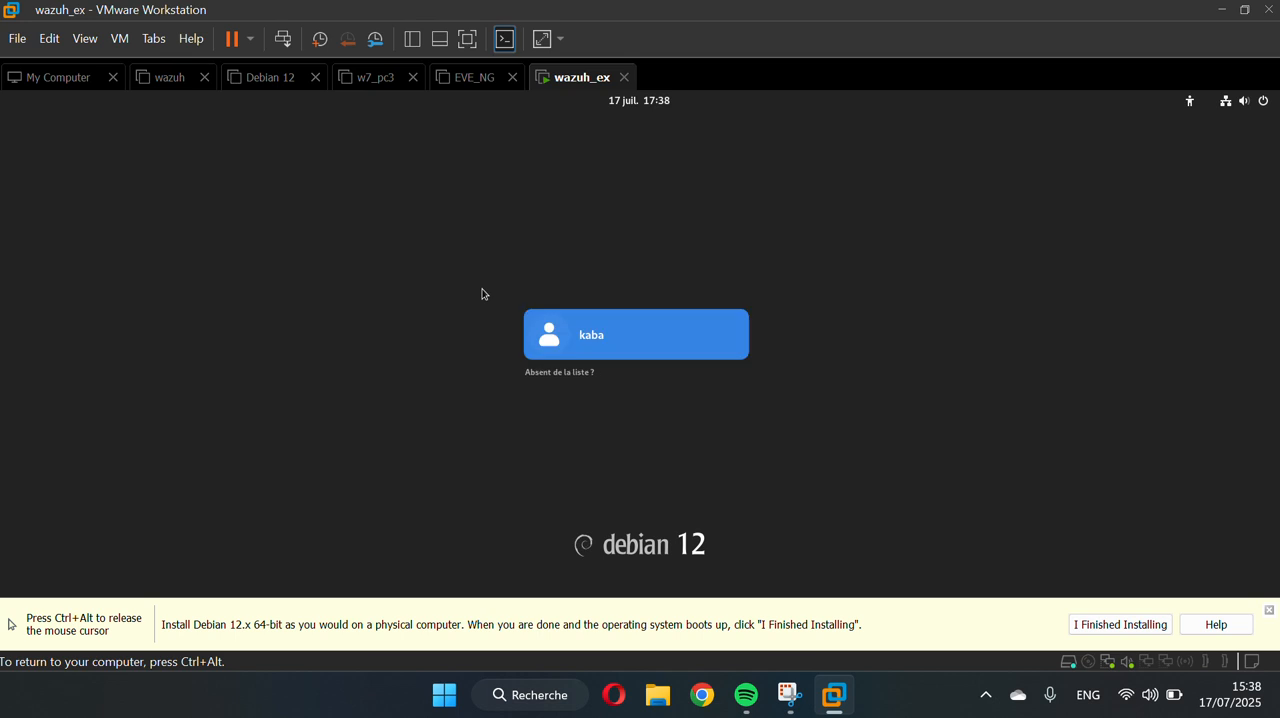
click(614, 349)
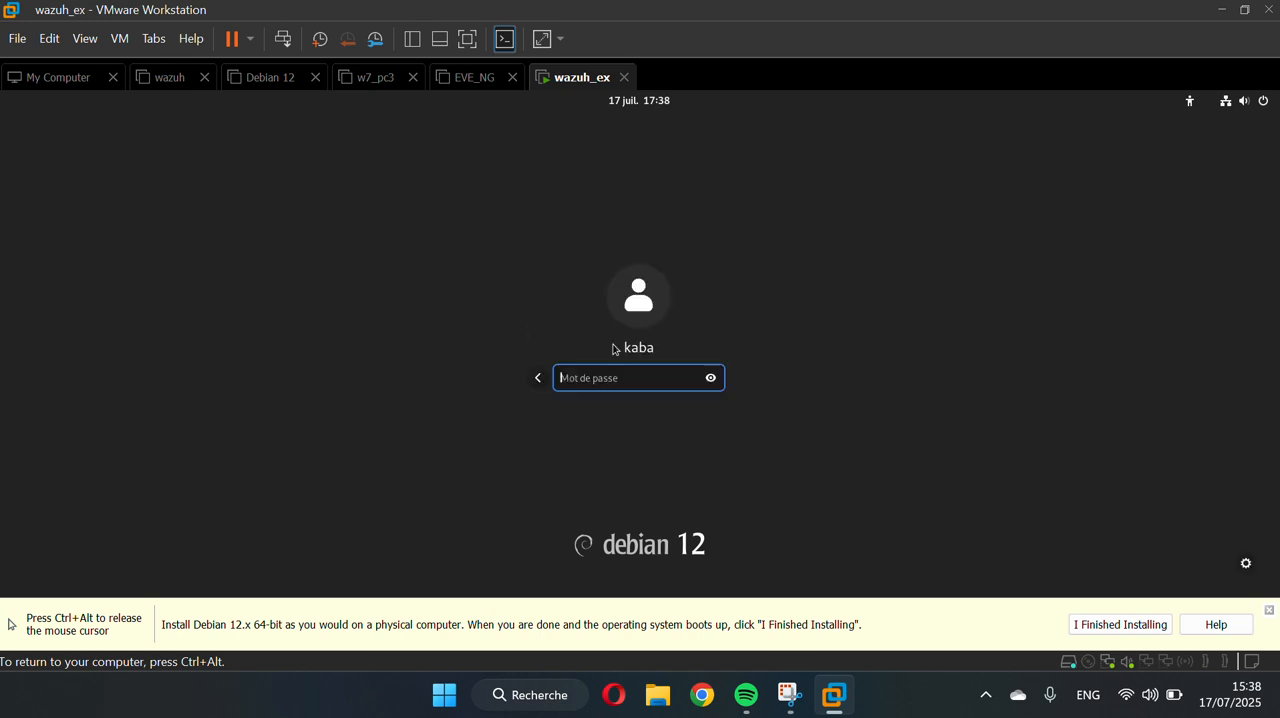
text(******)
key(Return)
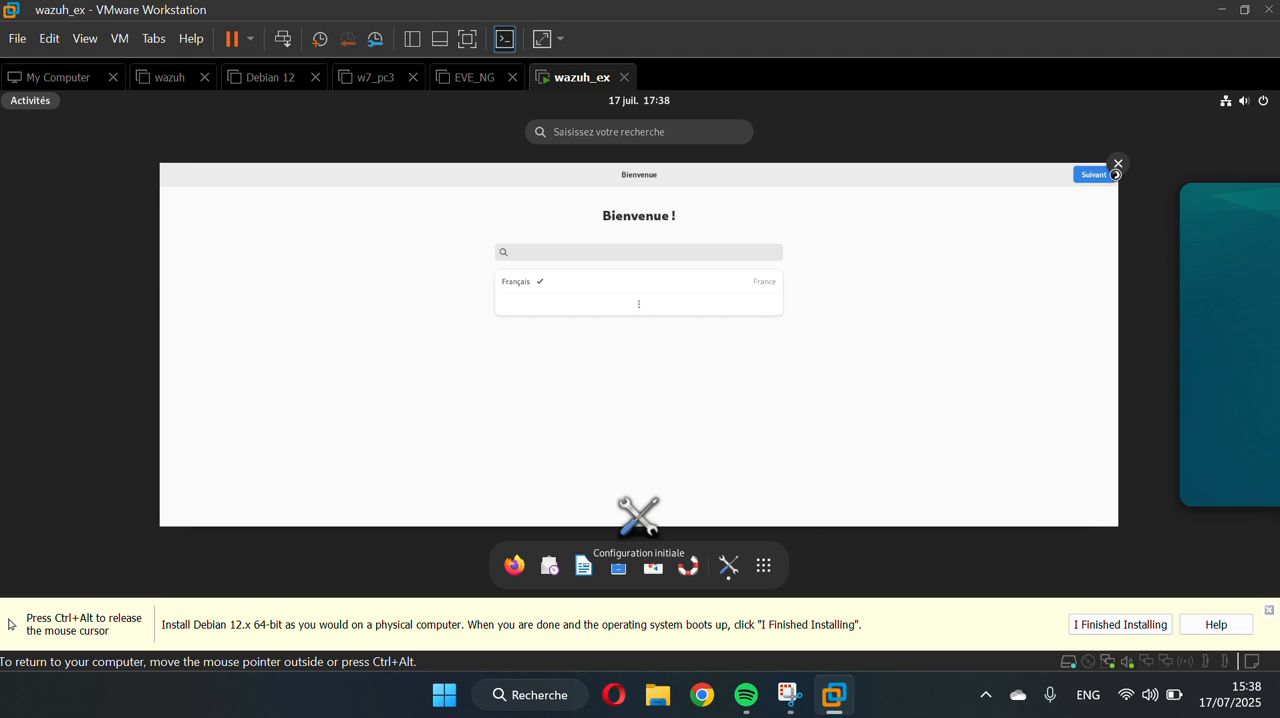
Complete the GNOME initial setup with French as language, the default input and location service settings, and no online accounts connected
click(1104, 178)
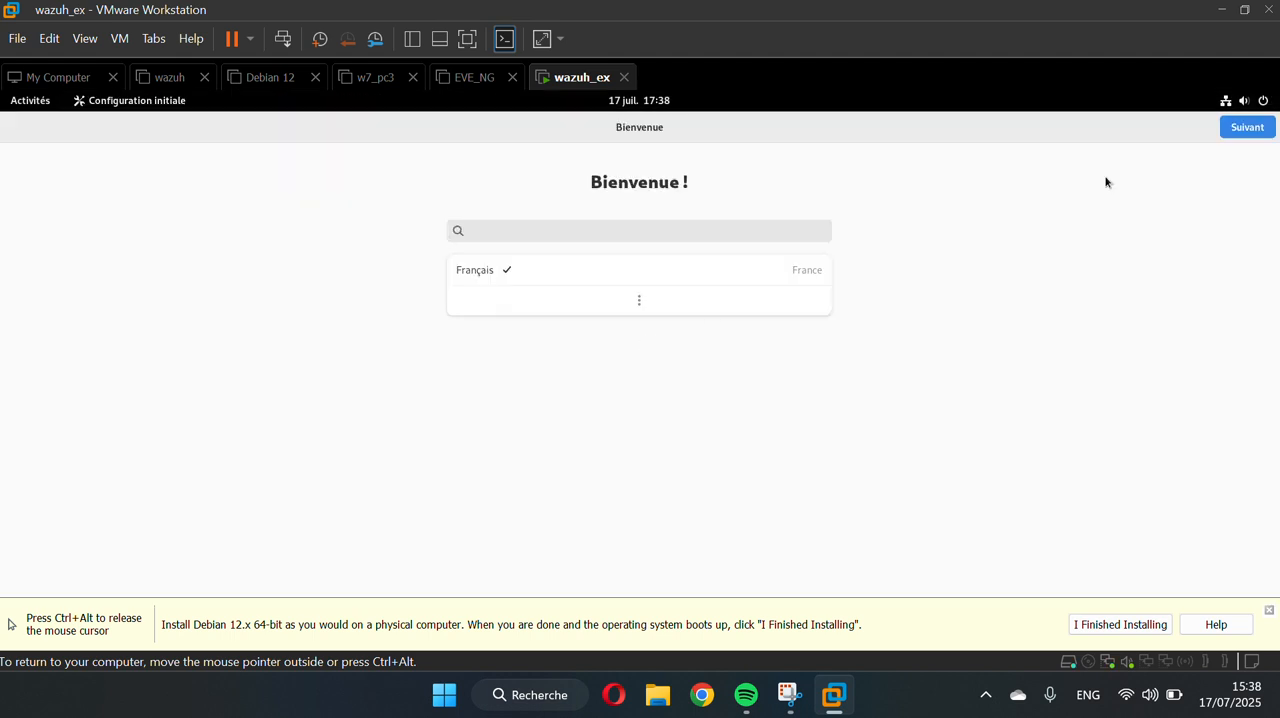
click(1237, 132)
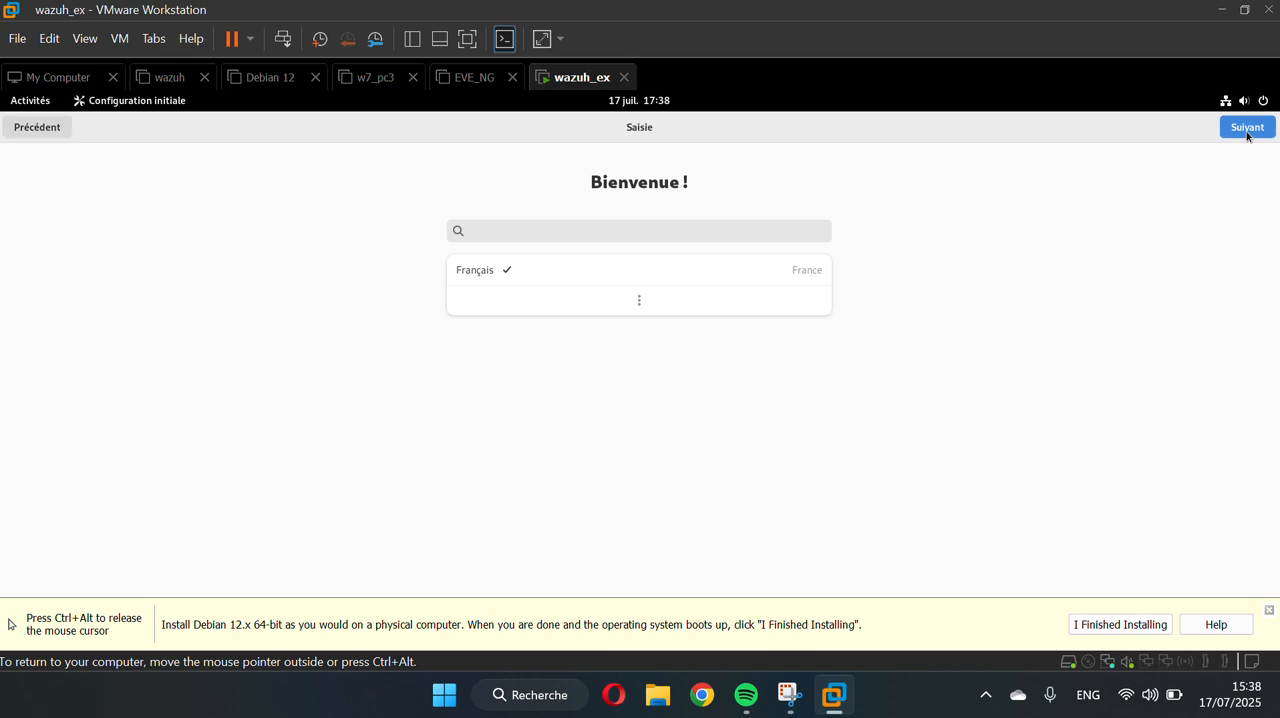
click(1240, 133)
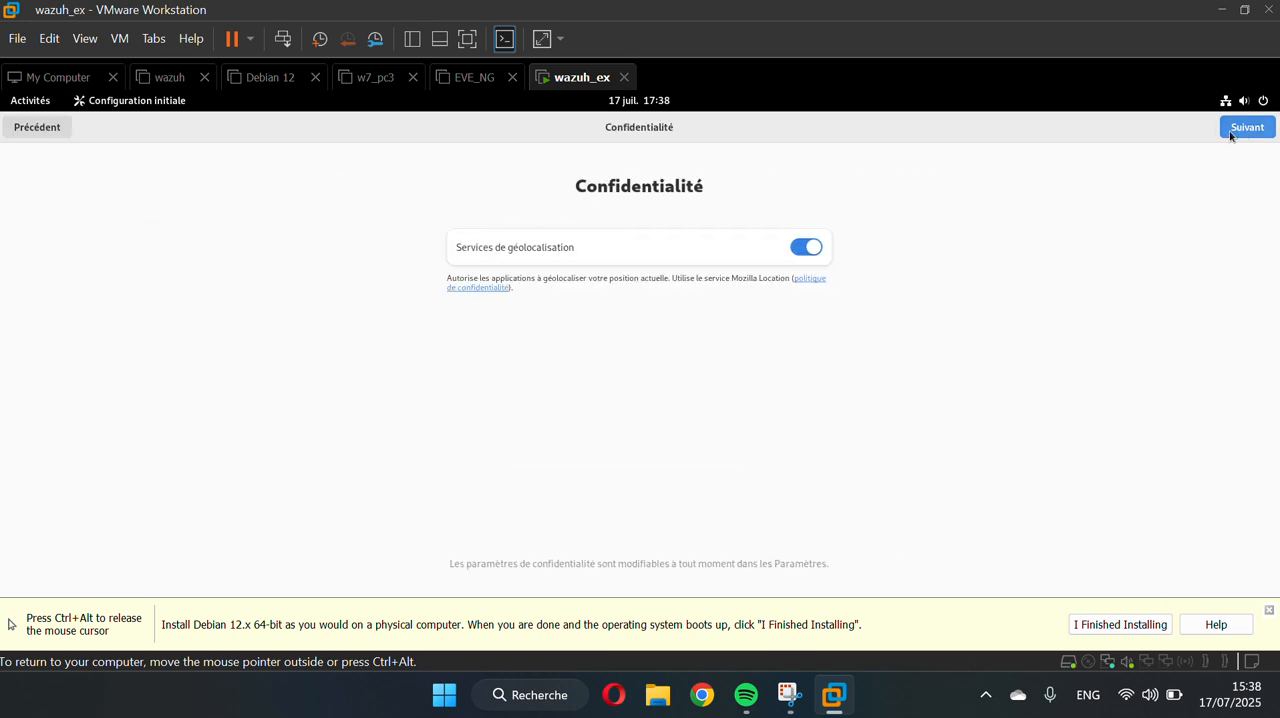
click(1231, 134)
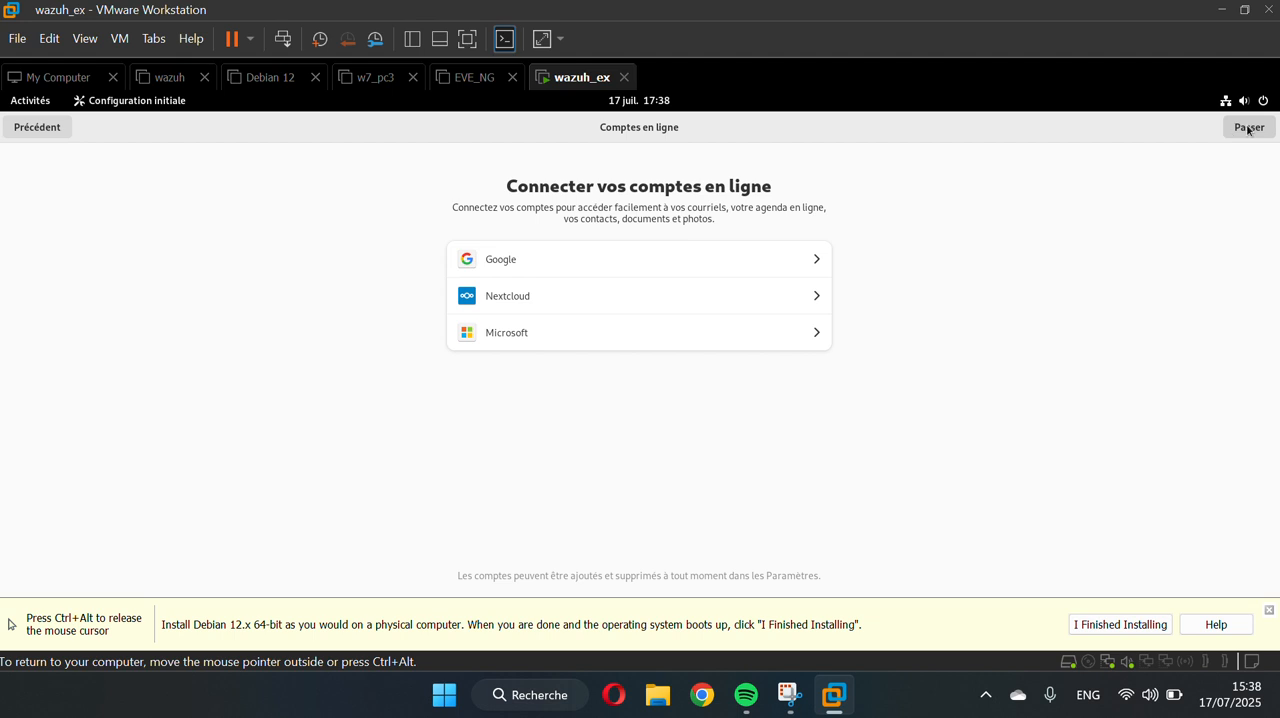
click(1249, 128)
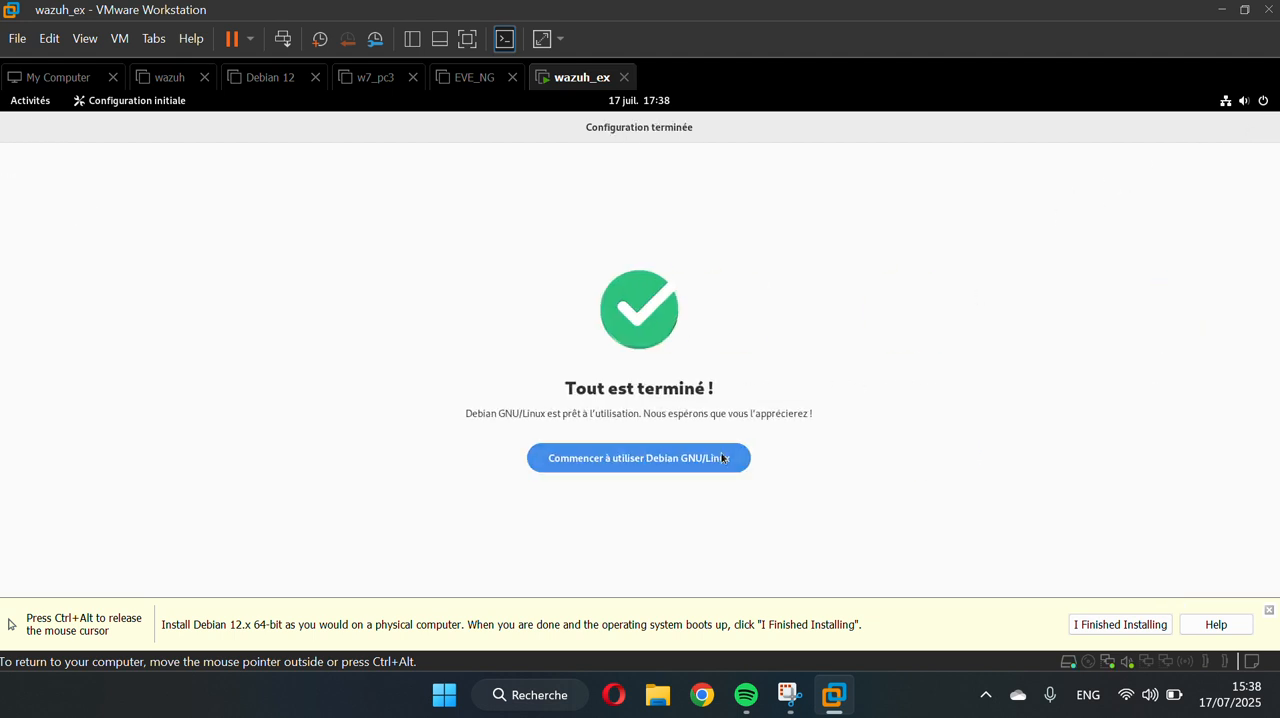
click(668, 452)
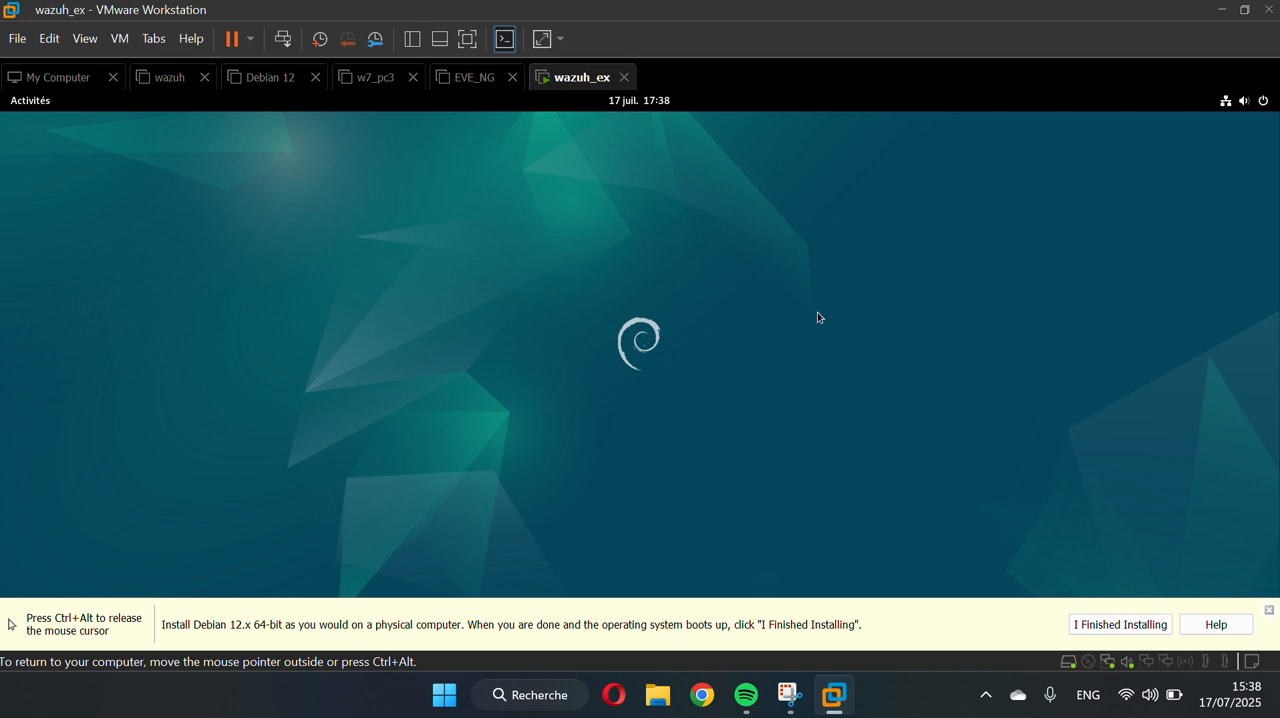